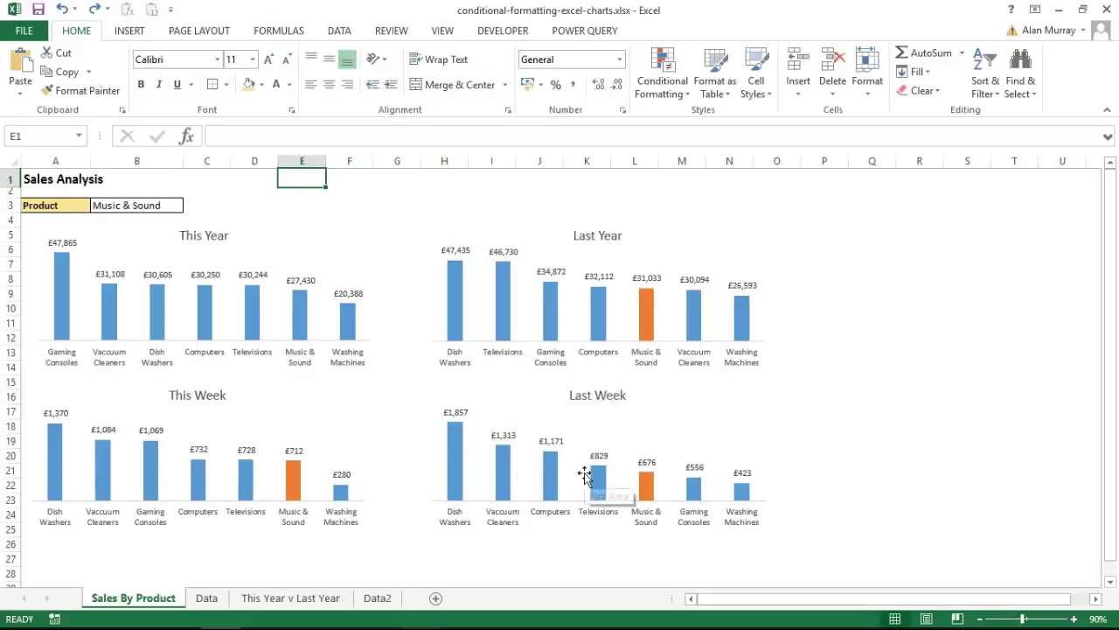
# Pick Dish Washers, then Televisions, from the B3 product dropdown on Sales By Product
pyautogui.click(166, 201)
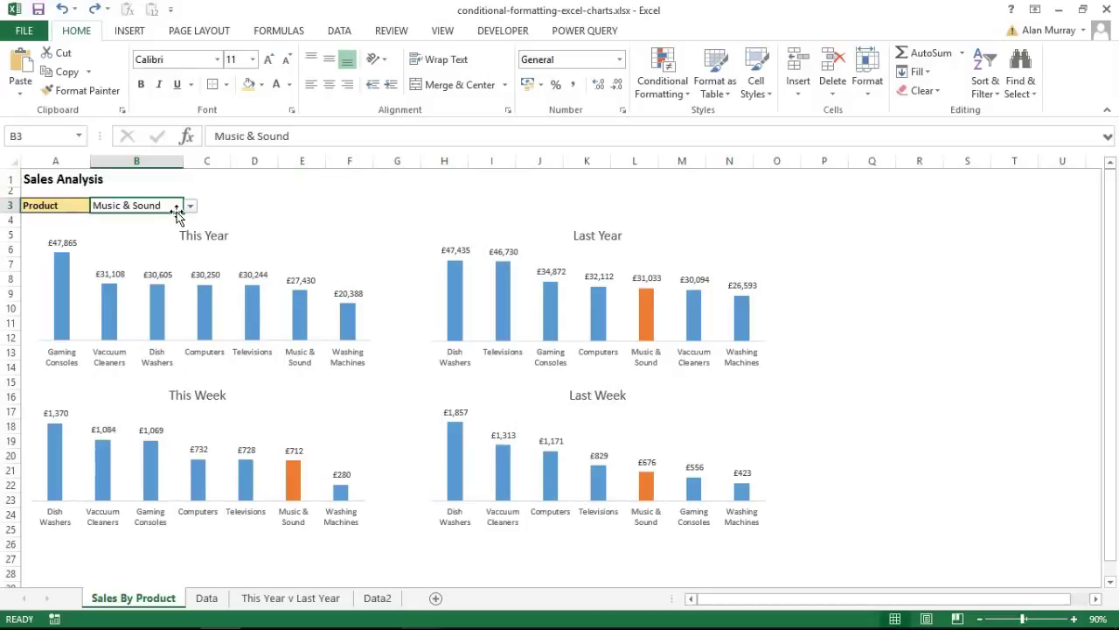
pyautogui.click(189, 208)
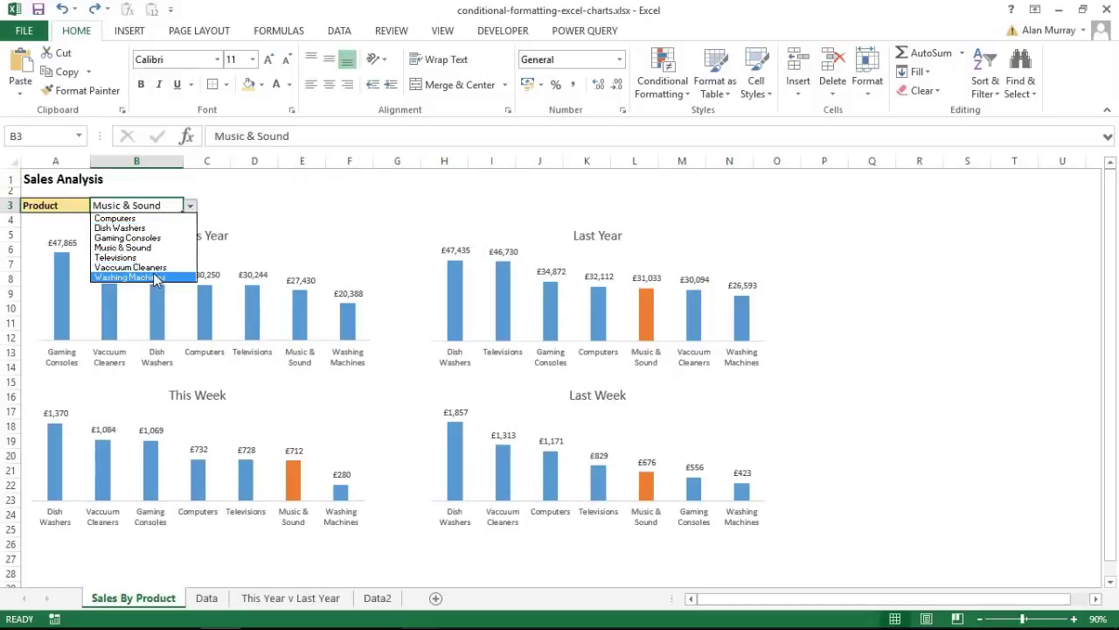
pyautogui.click(155, 229)
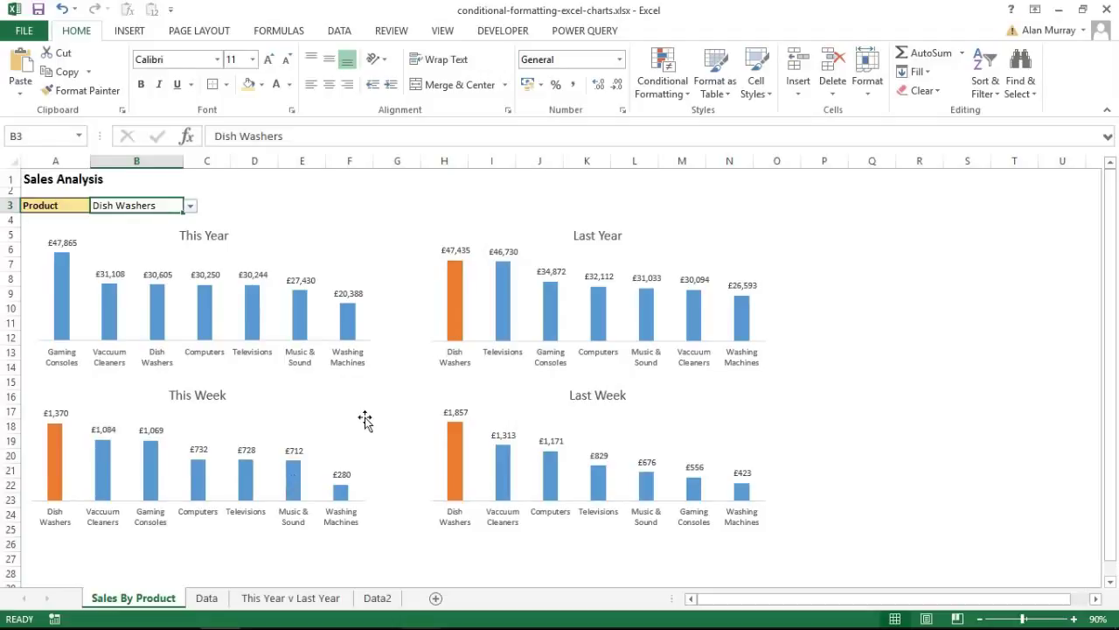
pyautogui.click(190, 206)
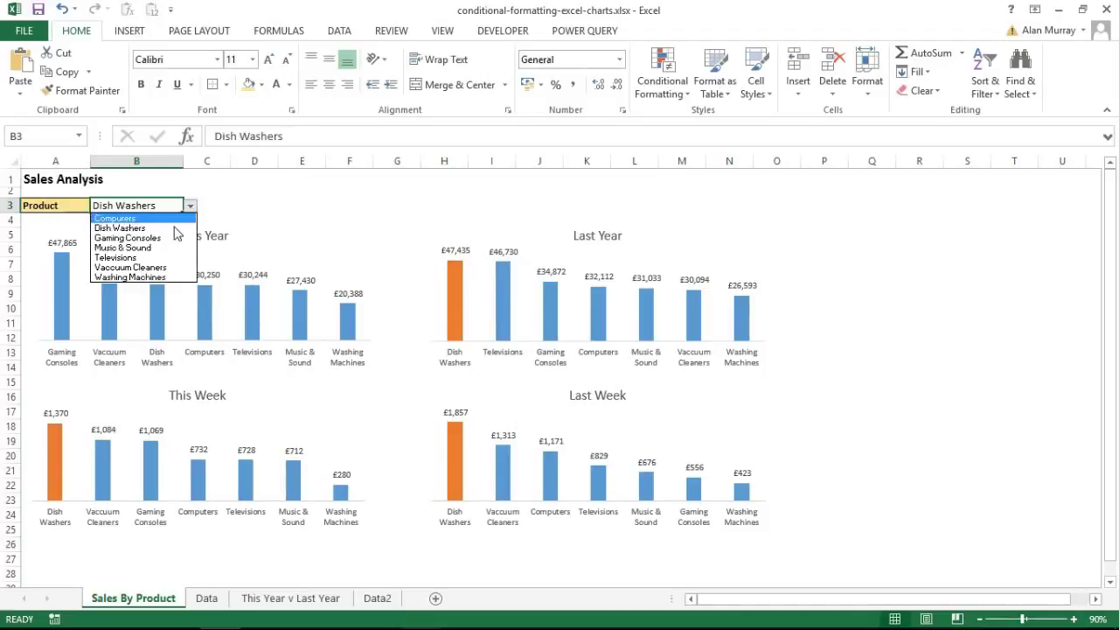
pyautogui.click(160, 258)
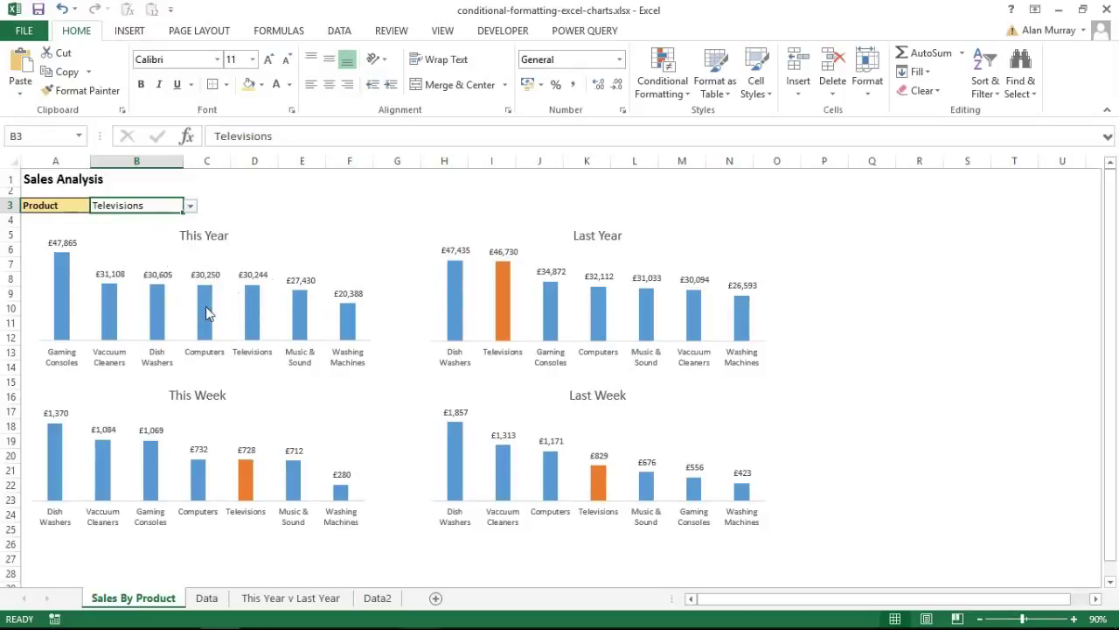
pyautogui.moveTo(206, 309)
# On the Data sheet, start the formula =if(A4= in cell C4
pyautogui.click(206, 598)
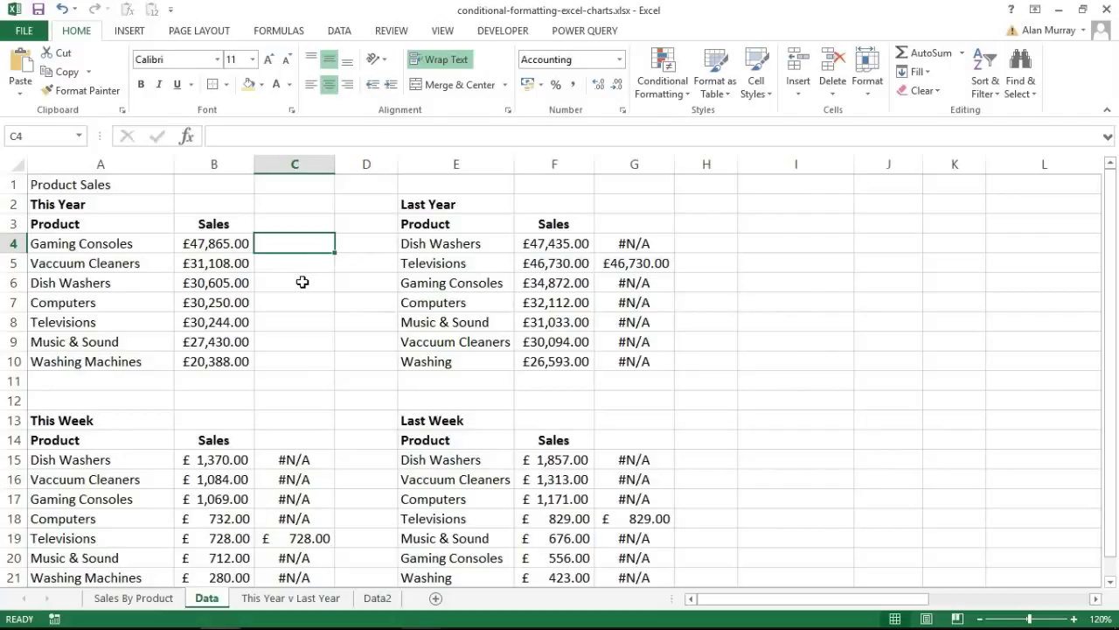
pyautogui.write('=')
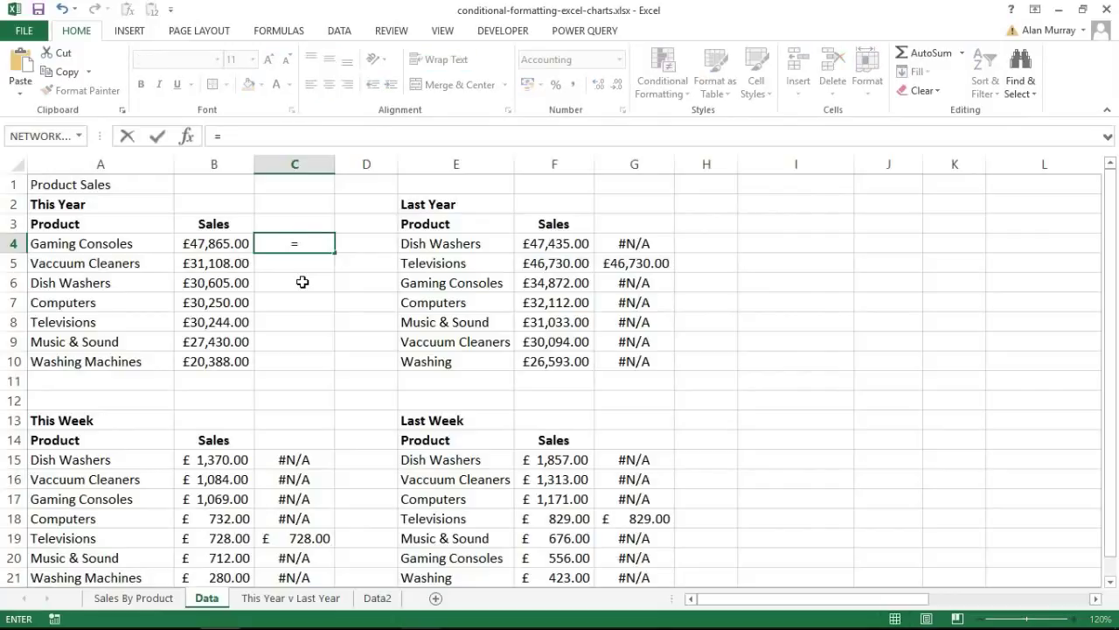
pyautogui.write('if')
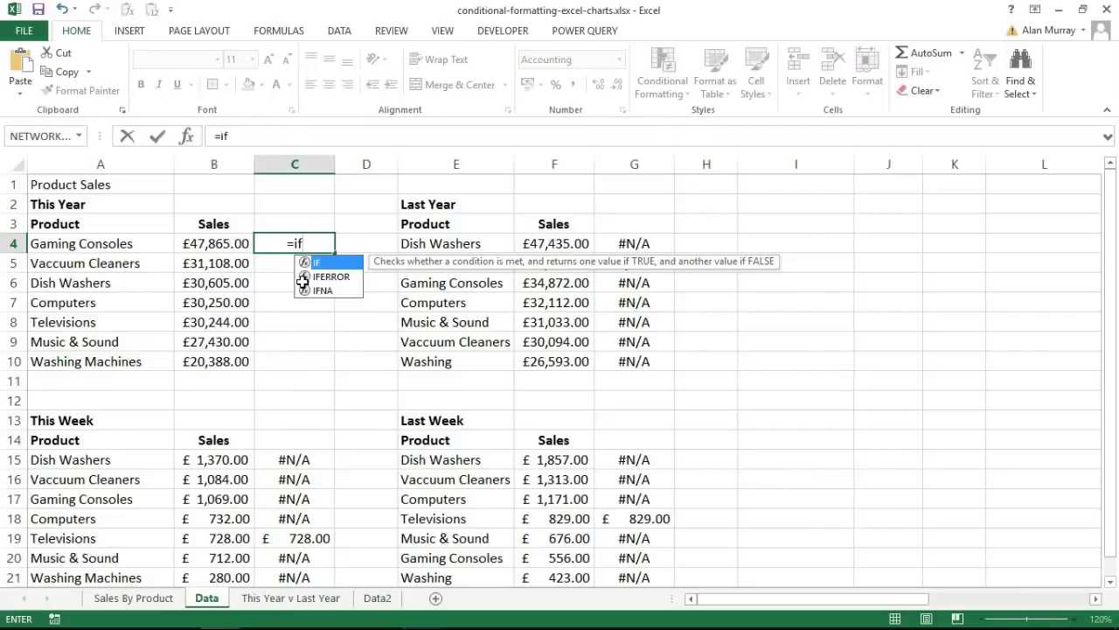
pyautogui.write('(')
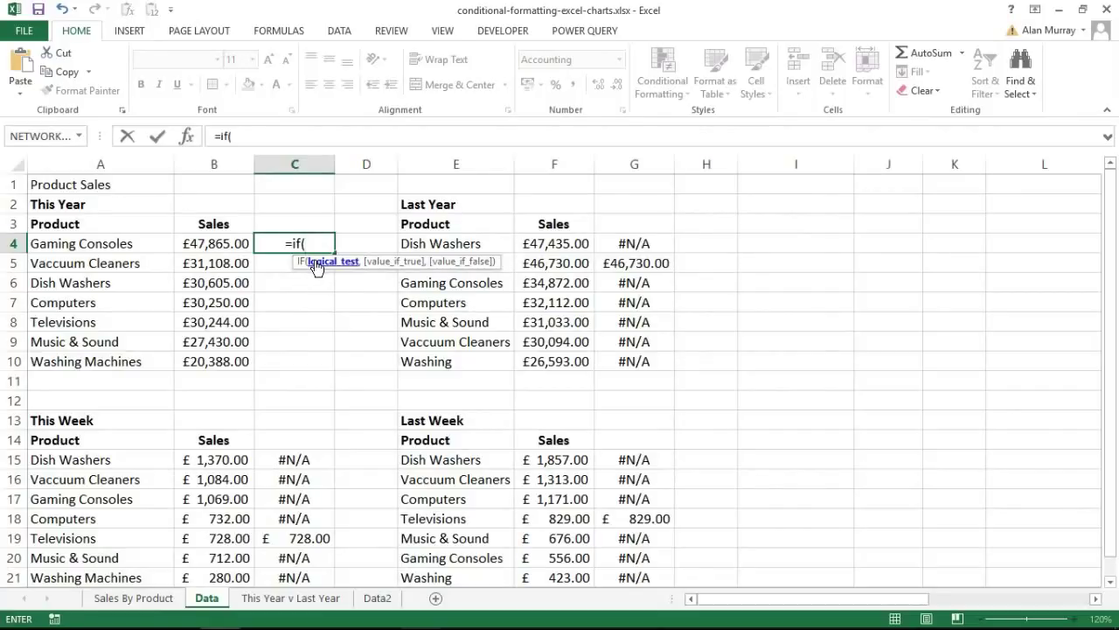
pyautogui.click(148, 246)
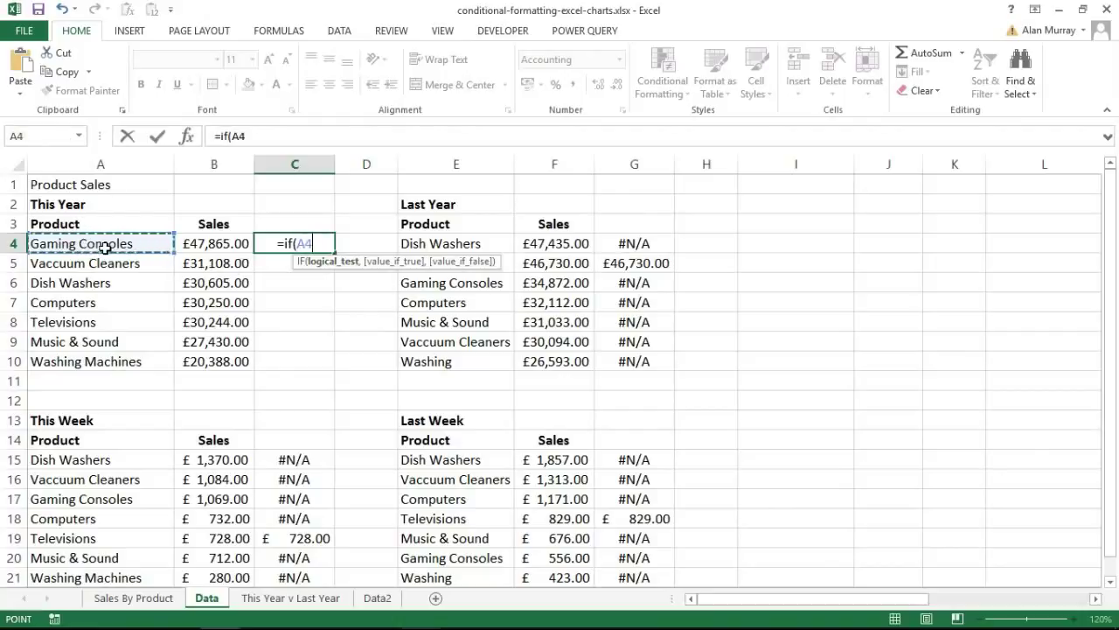
pyautogui.write('=')
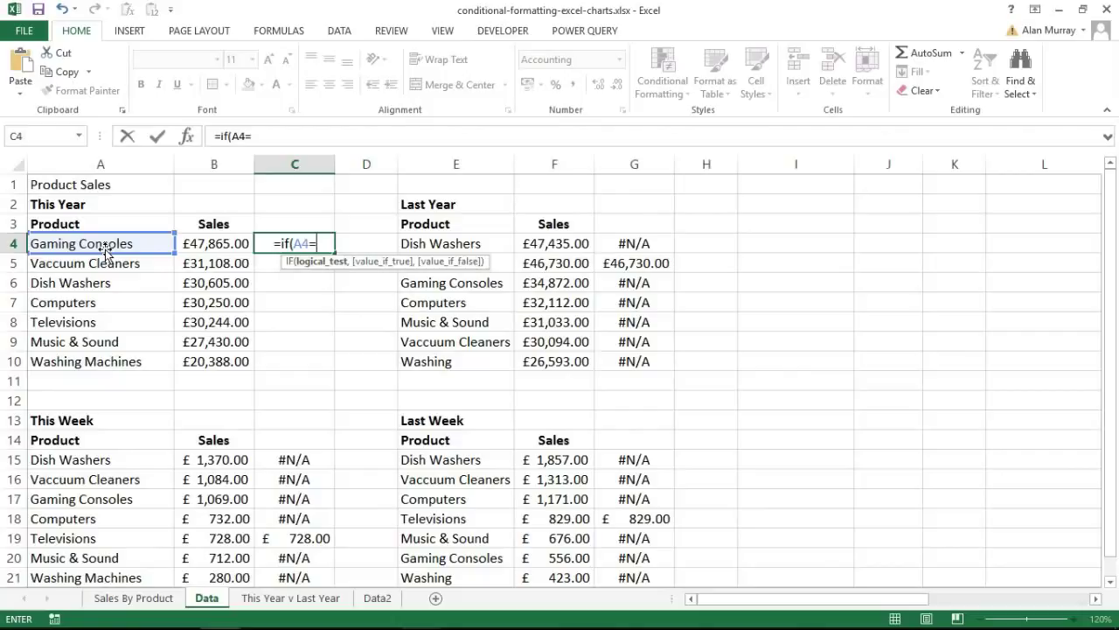
# Compare A4 against the absolute reference 'Sales By Product'!$B$3, followed by a comma
pyautogui.click(127, 601)
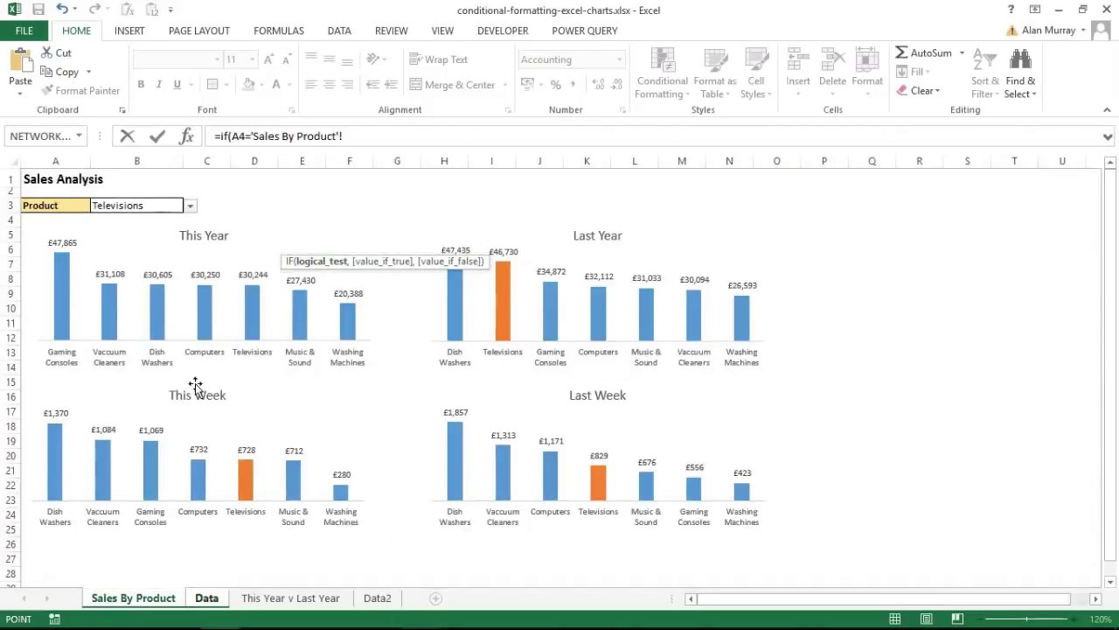
pyautogui.click(150, 218)
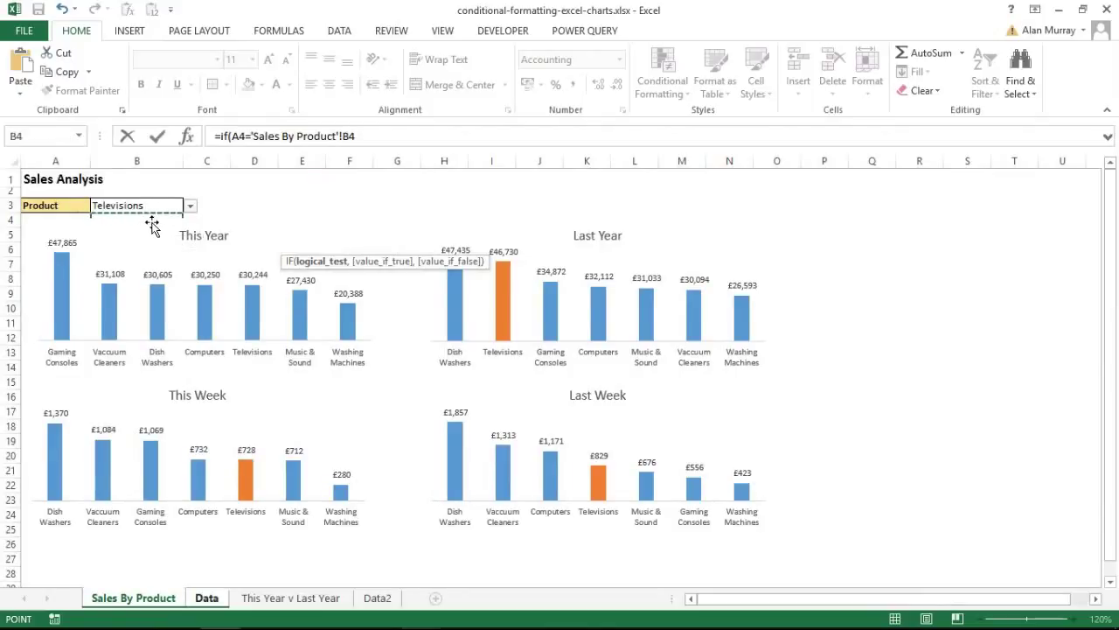
pyautogui.press('Up')
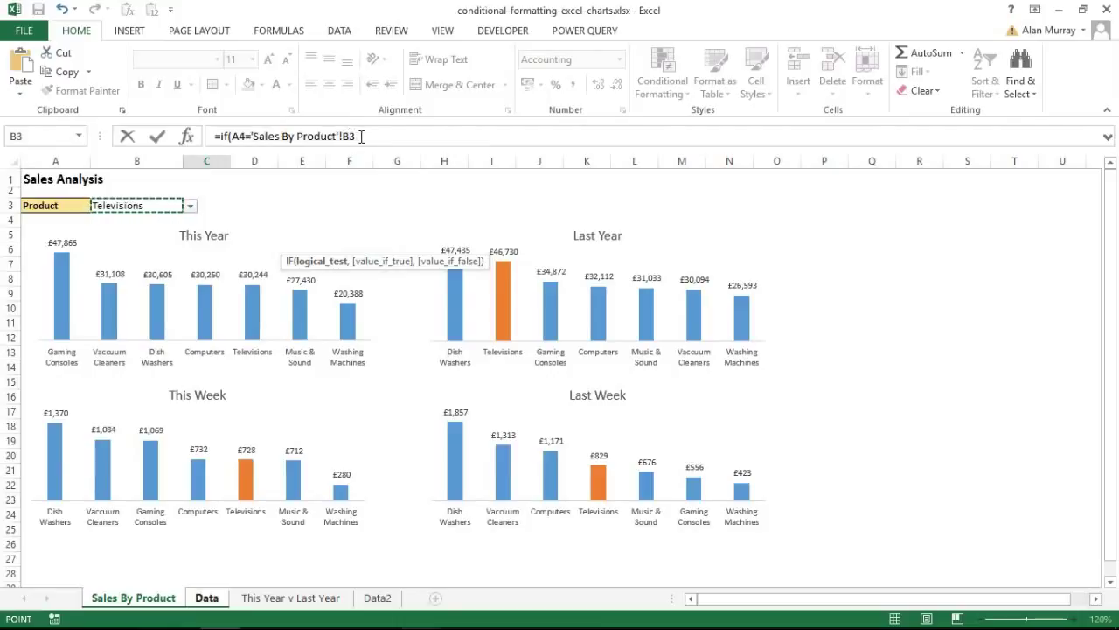
pyautogui.press('F4')
pyautogui.write(',')
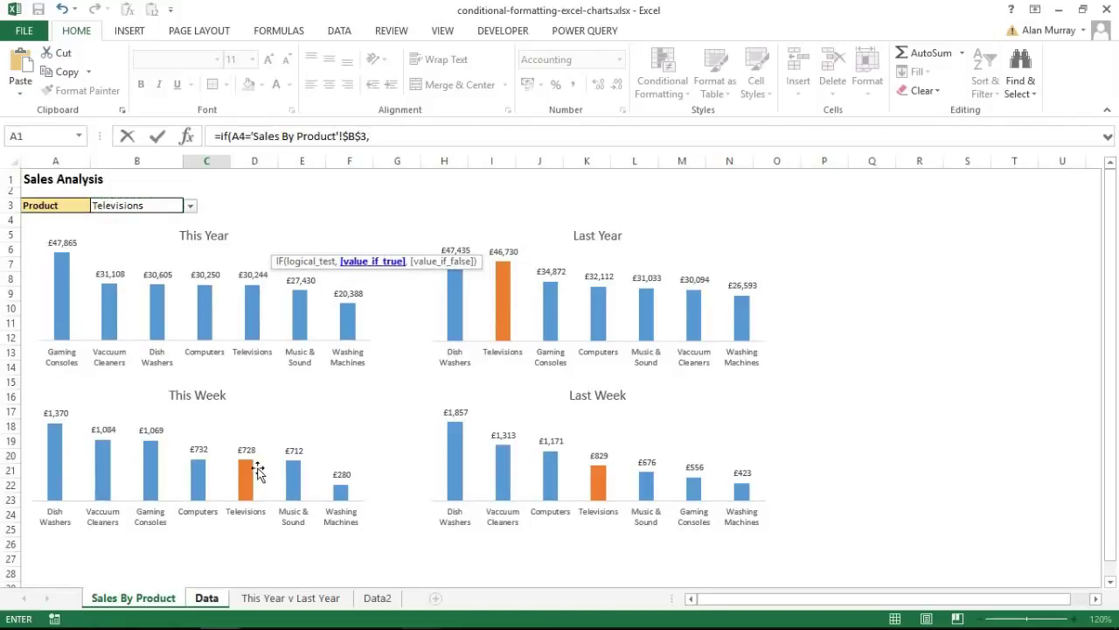
pyautogui.click(207, 599)
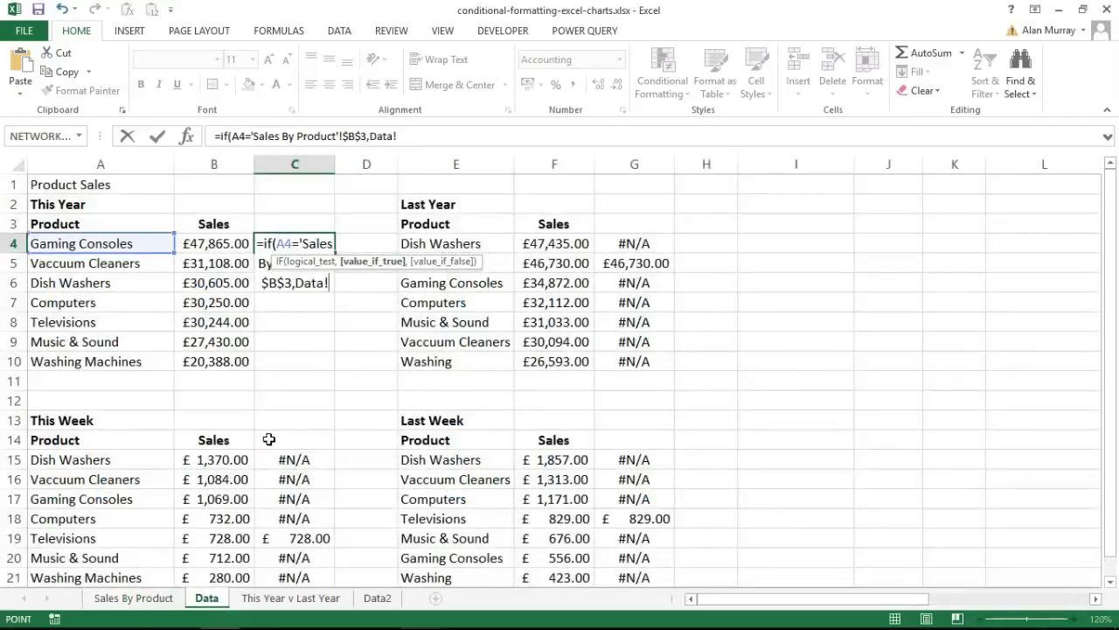
# Use B4 as the true result without the Data! prefix, and NA() as the false result
pyautogui.click(224, 245)
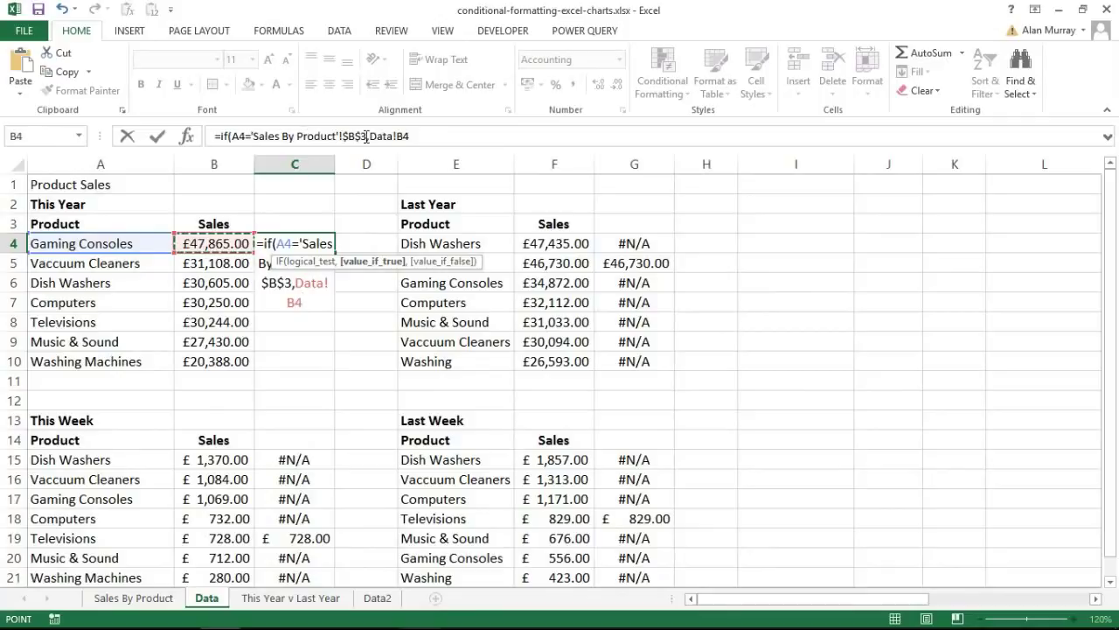
pyautogui.moveTo(369, 137); pyautogui.dragTo(410, 136)
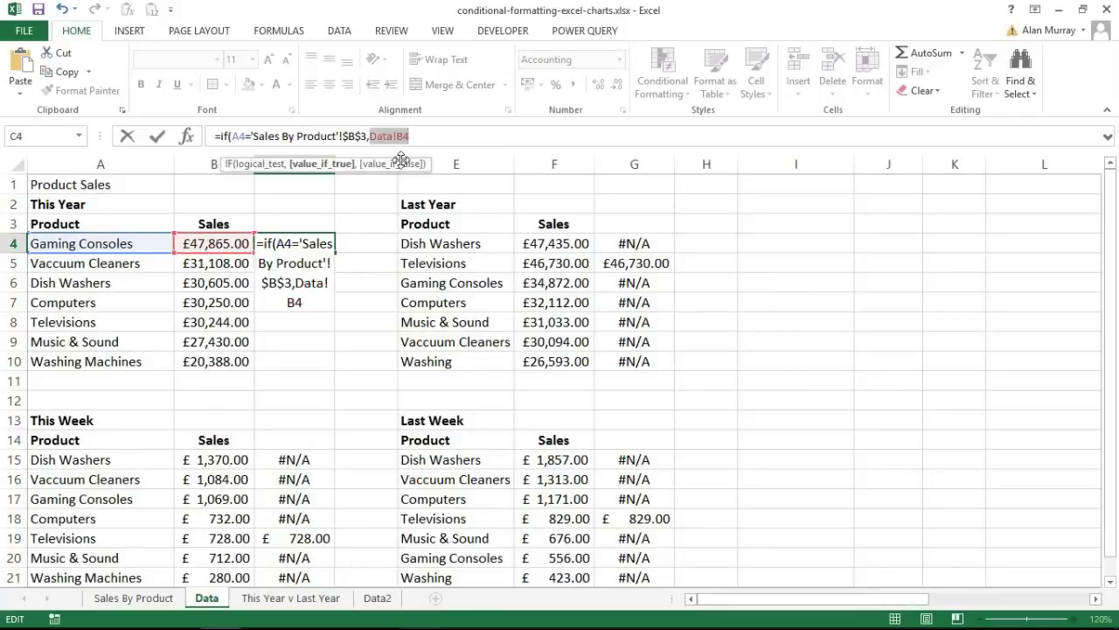
pyautogui.moveTo(371, 136); pyautogui.dragTo(398, 137)
pyautogui.press('Delete')
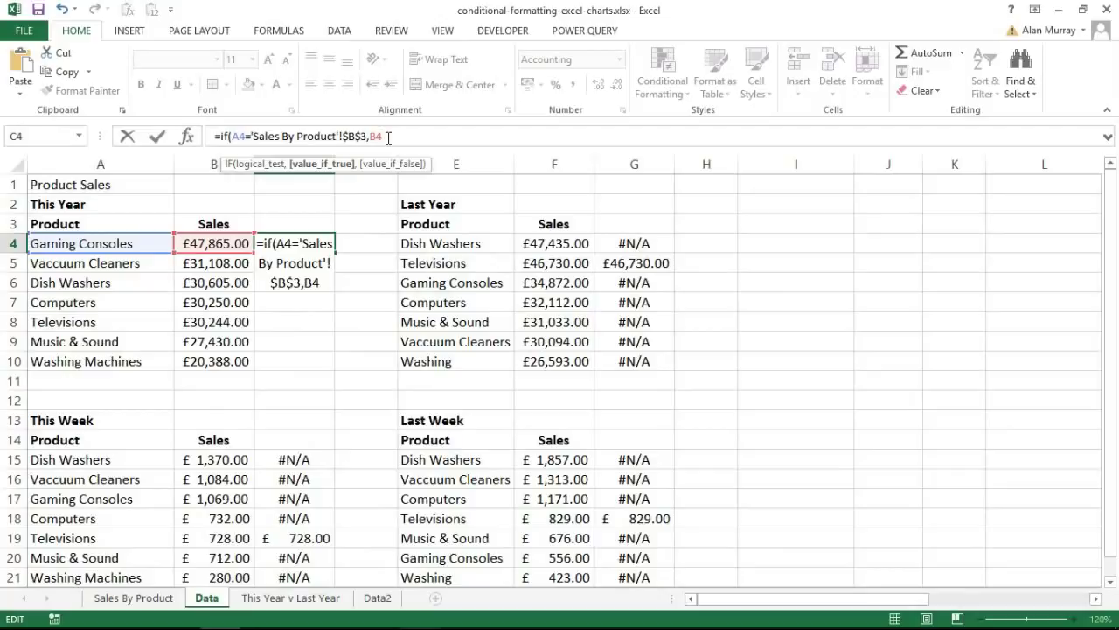
pyautogui.write(',')
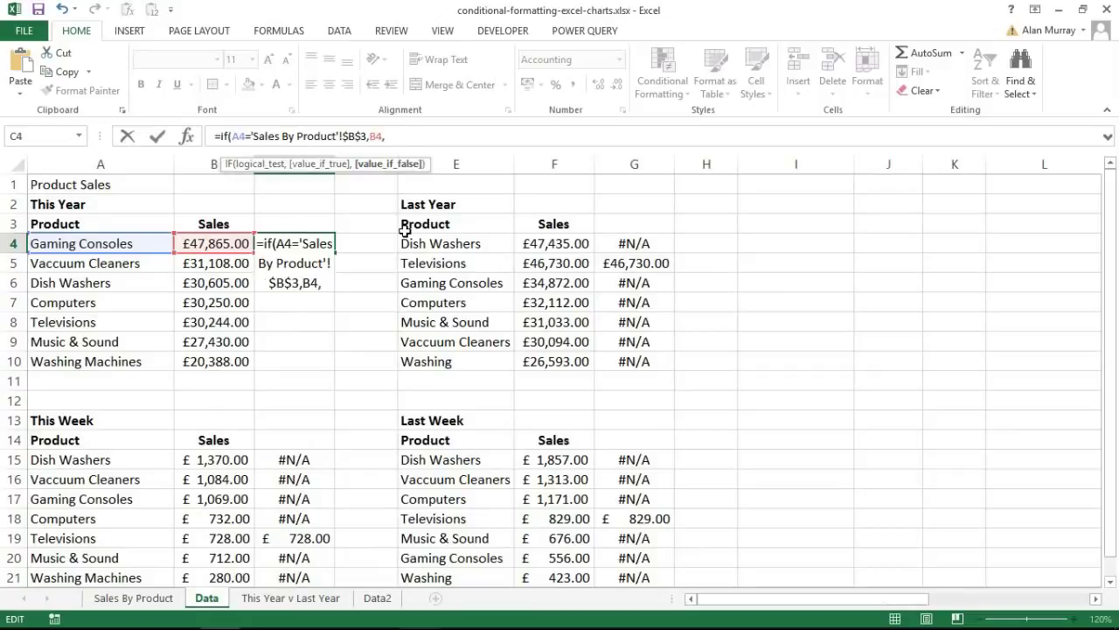
pyautogui.write('NA')
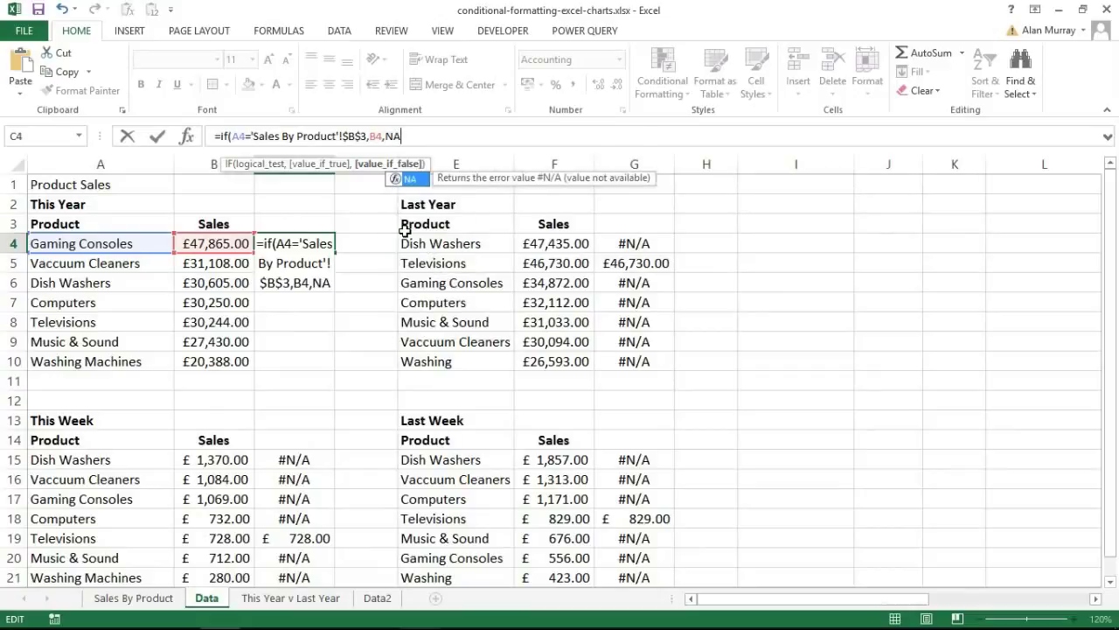
pyautogui.write('()')
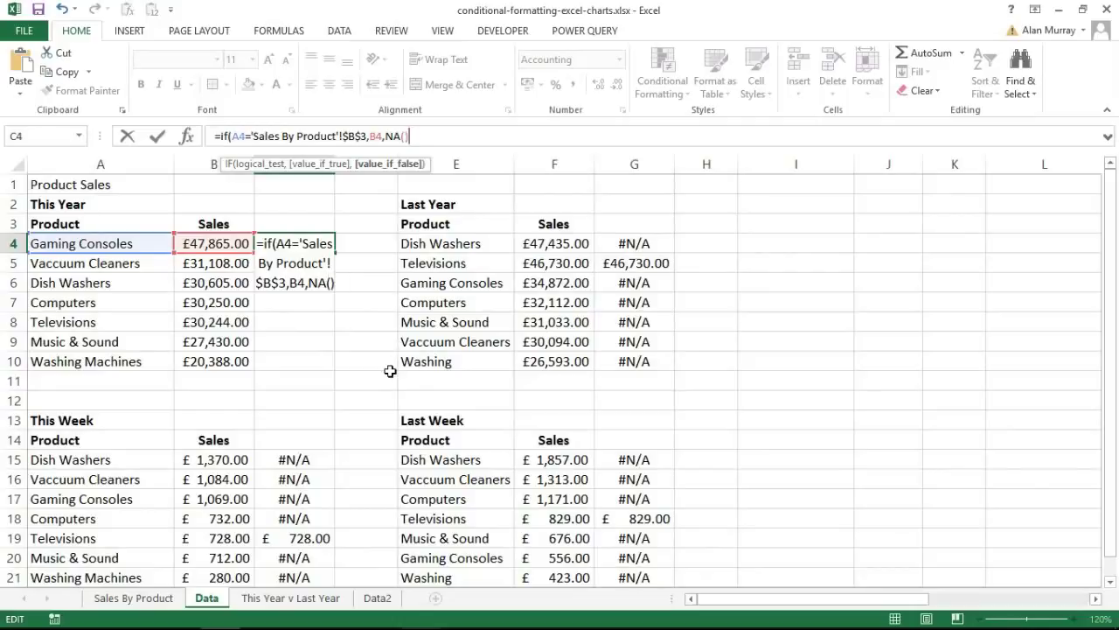
pyautogui.write(')')
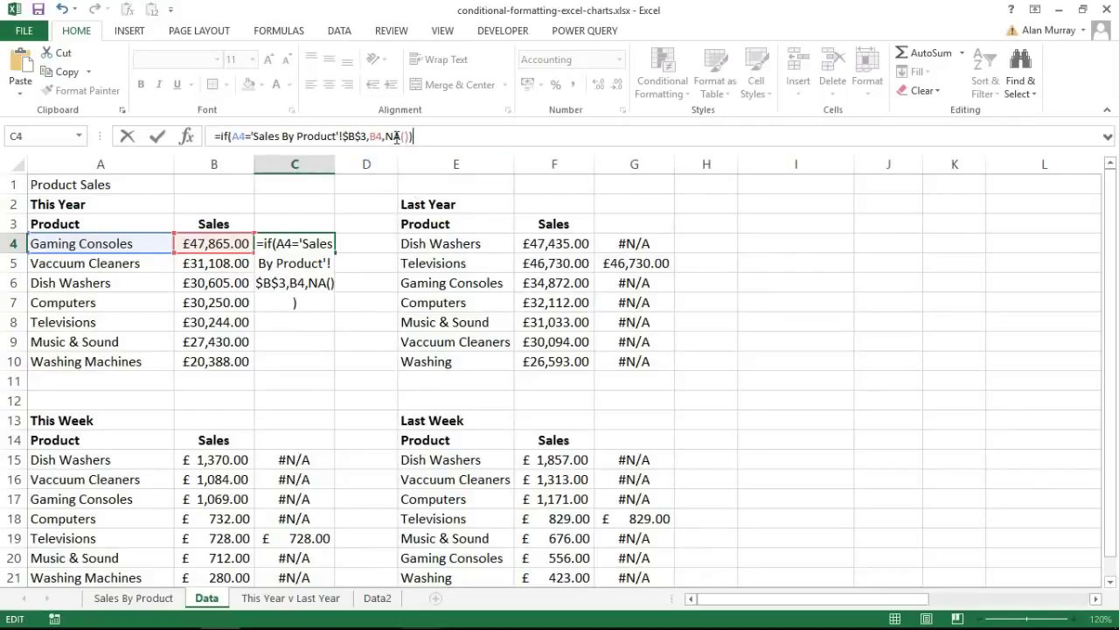
pyautogui.moveTo(386, 136); pyautogui.dragTo(412, 136)
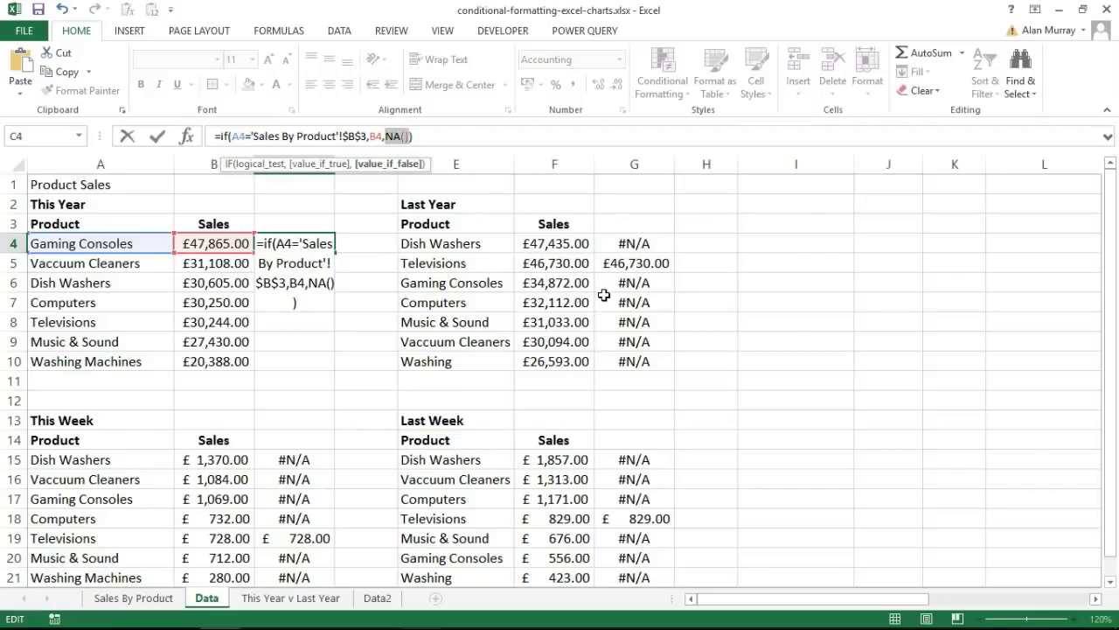
# Confirm the C4 formula and fill it down through C10
pyautogui.hotkey('ctrl', 'Return')
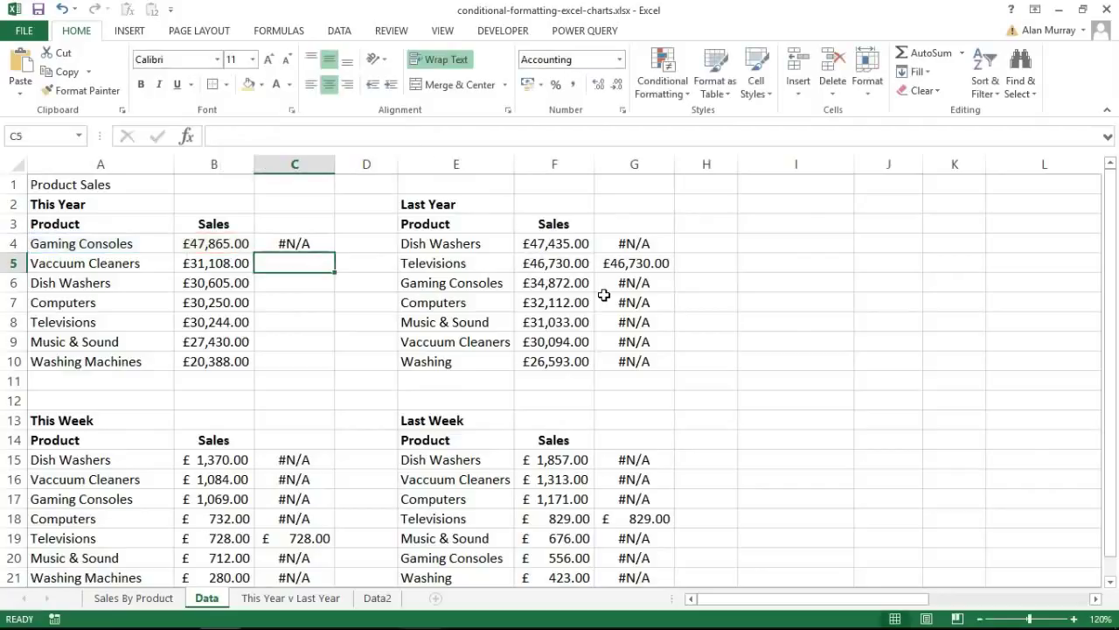
pyautogui.click(305, 244)
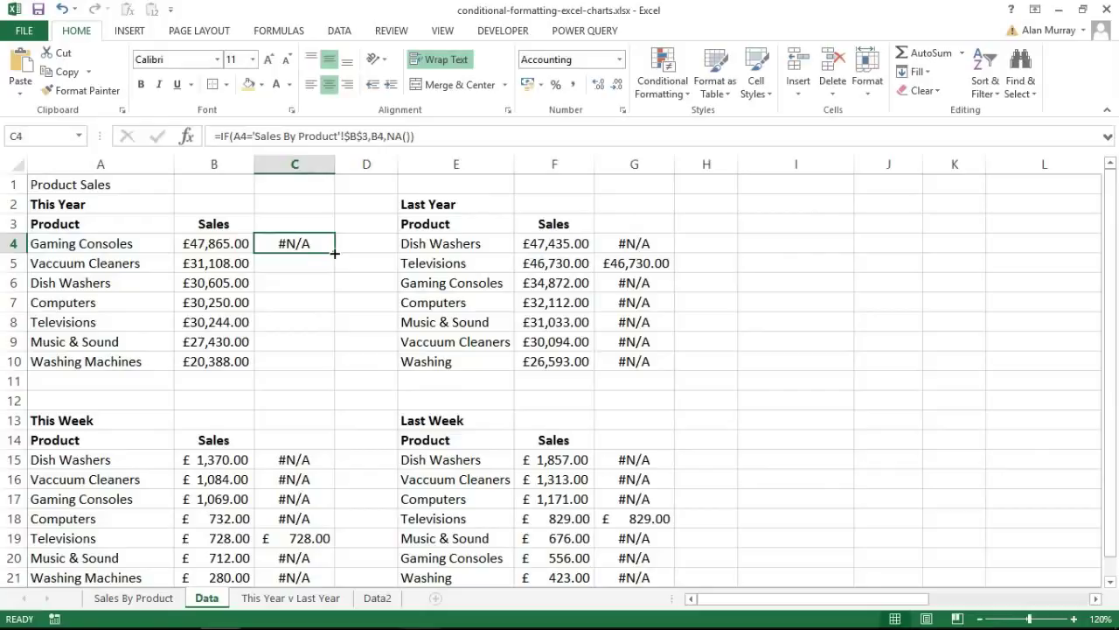
pyautogui.moveTo(335, 253); pyautogui.dragTo(320, 367)
# Highlight the Televisions rows in the This Year, This Week, Last Week and Last Year tables
pyautogui.moveTo(149, 321); pyautogui.dragTo(266, 319)
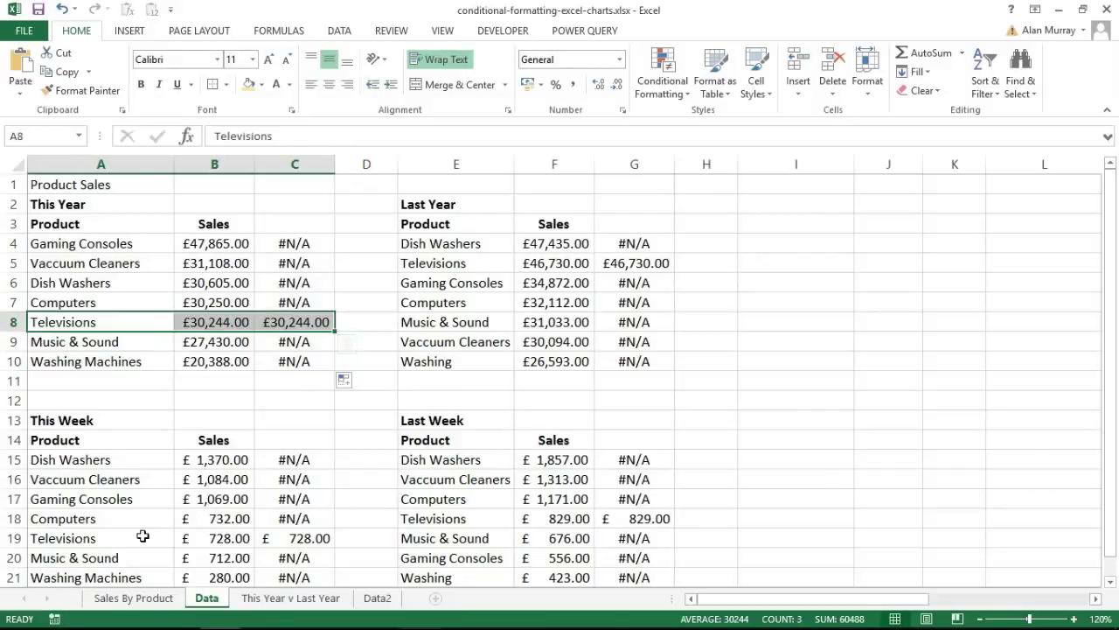
pyautogui.moveTo(145, 536); pyautogui.dragTo(266, 536)
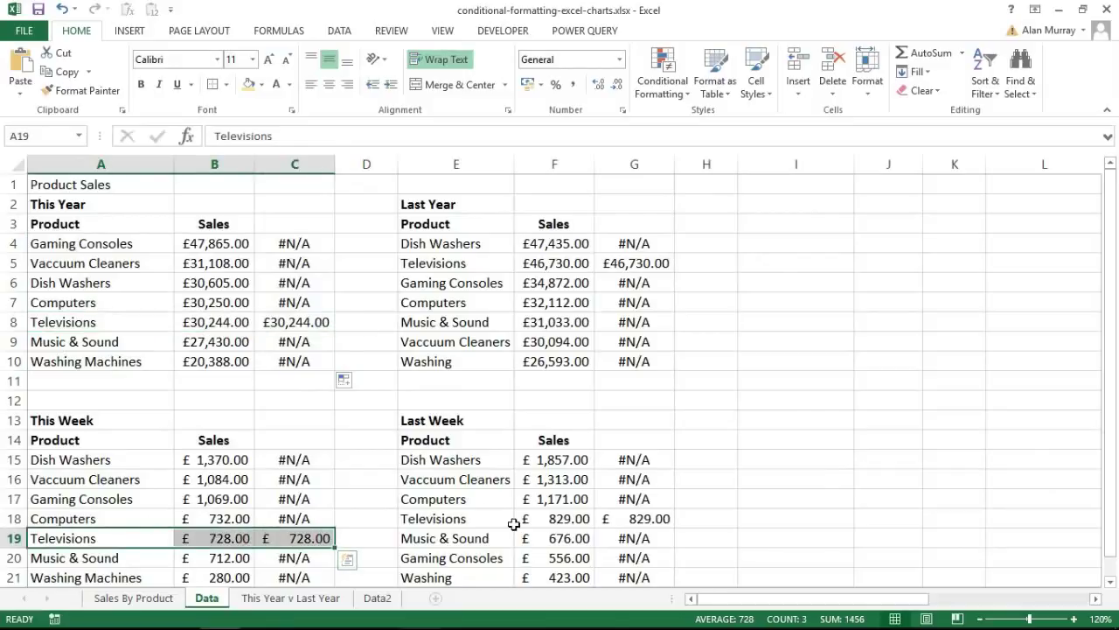
pyautogui.moveTo(488, 517); pyautogui.dragTo(656, 519)
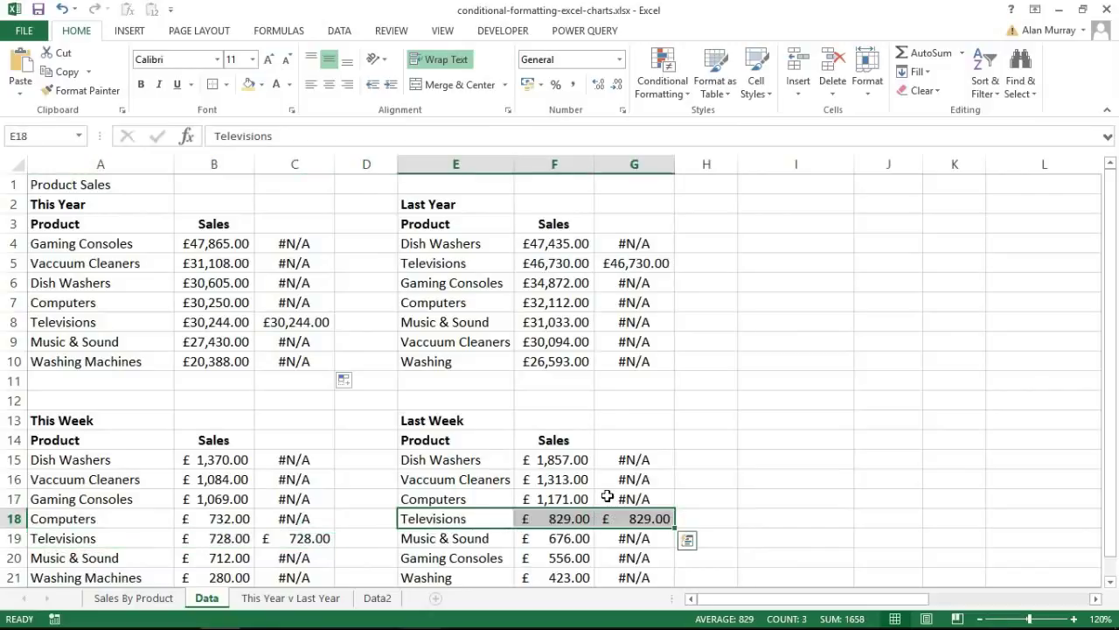
pyautogui.moveTo(483, 263); pyautogui.dragTo(605, 264)
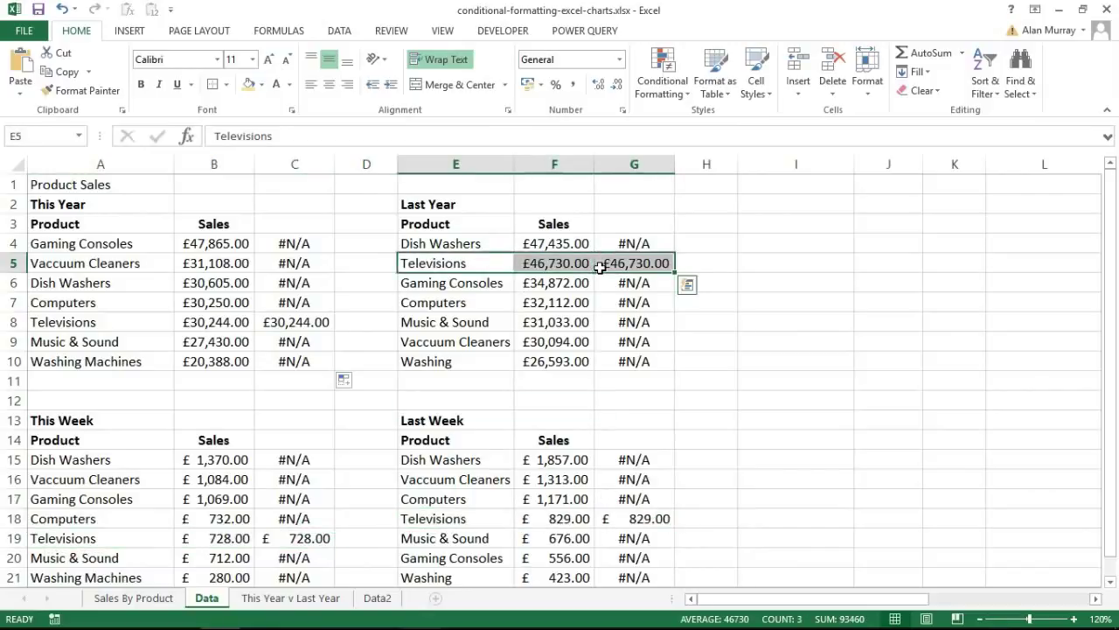
# Select the This Year chart on Sales By Product and show its chart design options
pyautogui.click(145, 600)
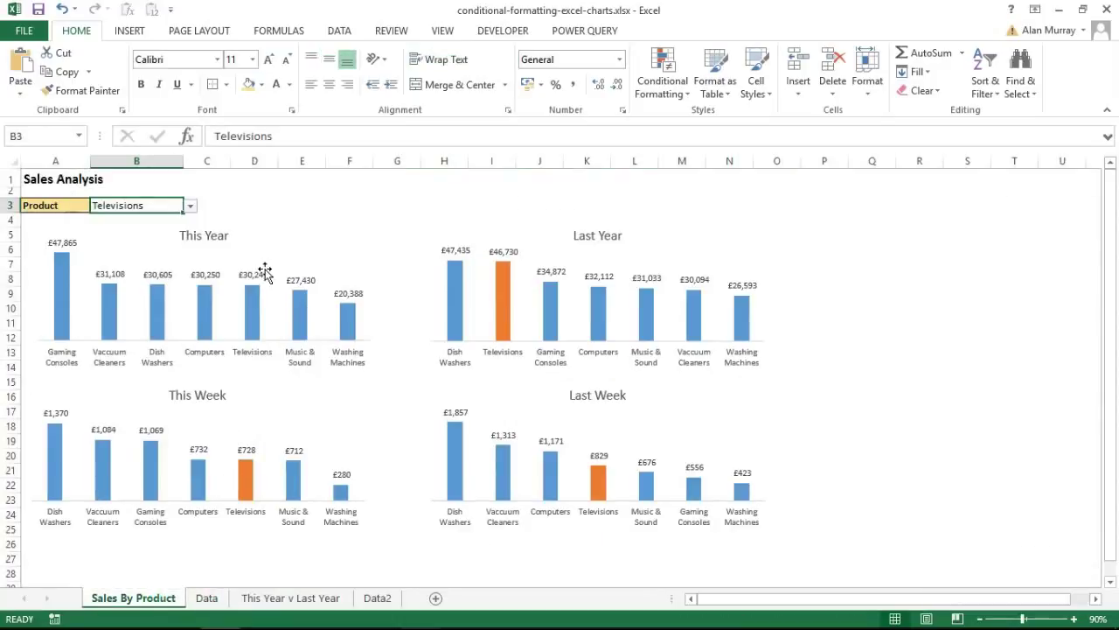
pyautogui.click(289, 227)
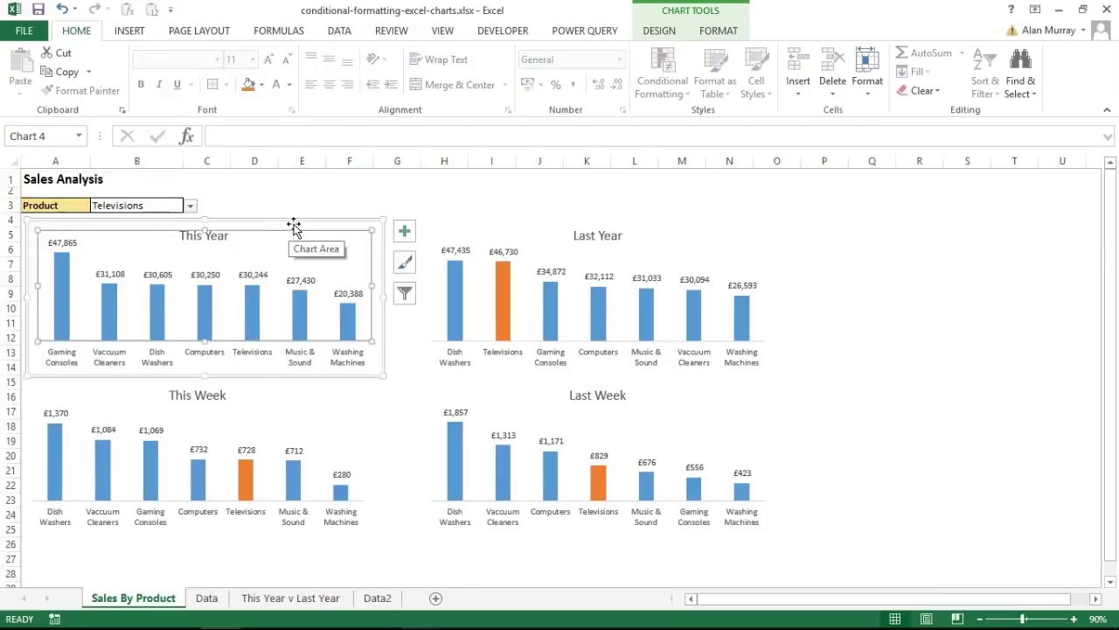
pyautogui.click(294, 226)
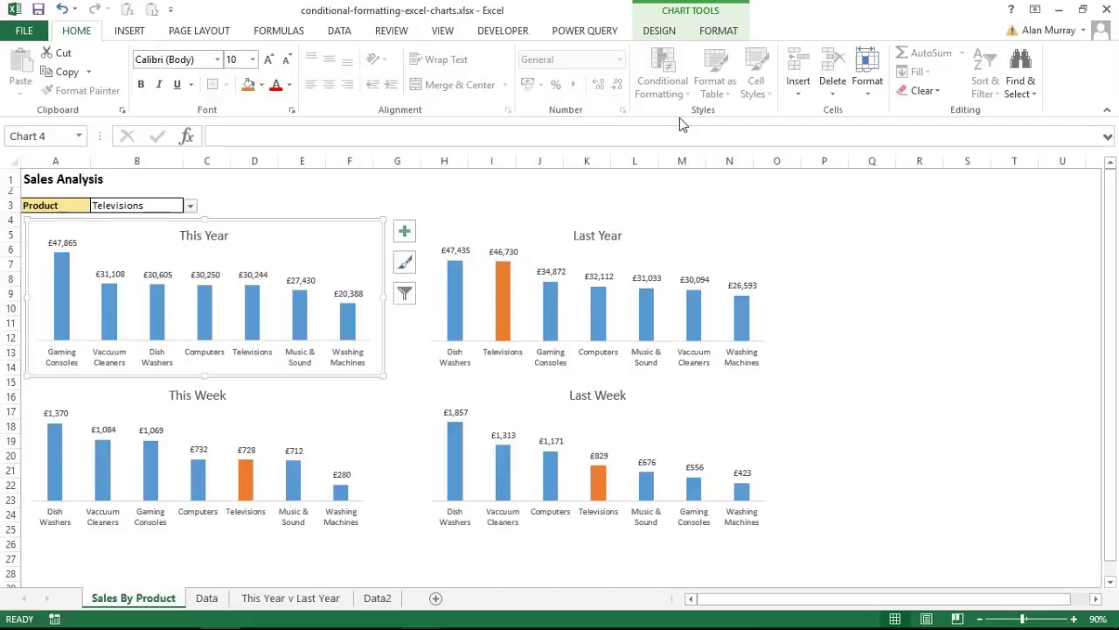
pyautogui.click(660, 32)
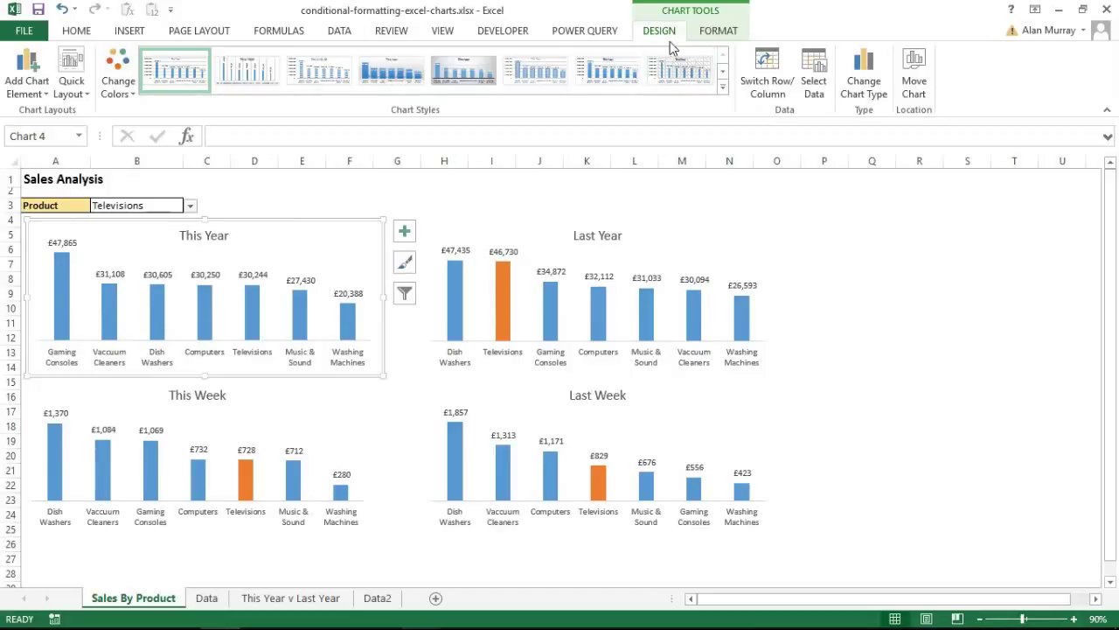
# In Select Data, change the chart data range end from $B$10 to $C$10
pyautogui.click(822, 90)
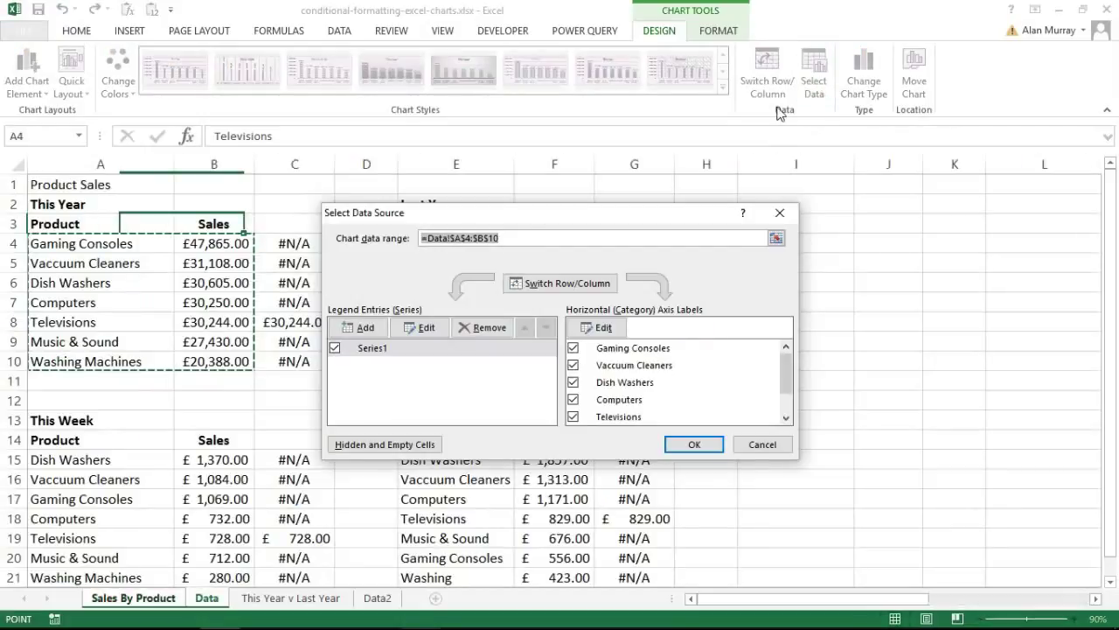
pyautogui.click(483, 238)
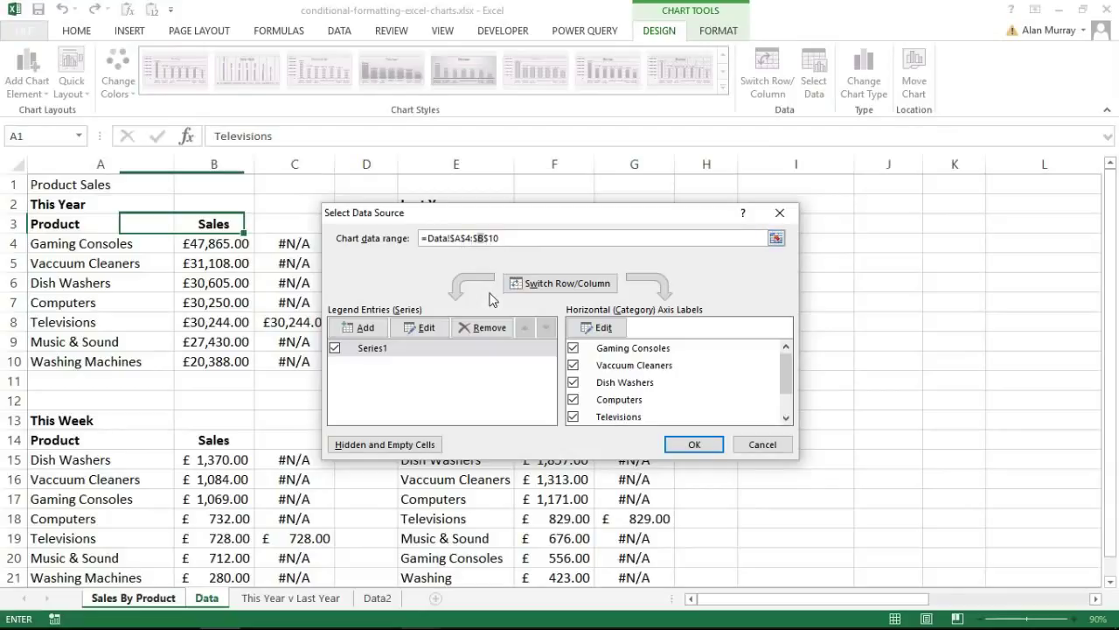
pyautogui.press('BackSpace')
pyautogui.write('c')
pyautogui.click(680, 447)
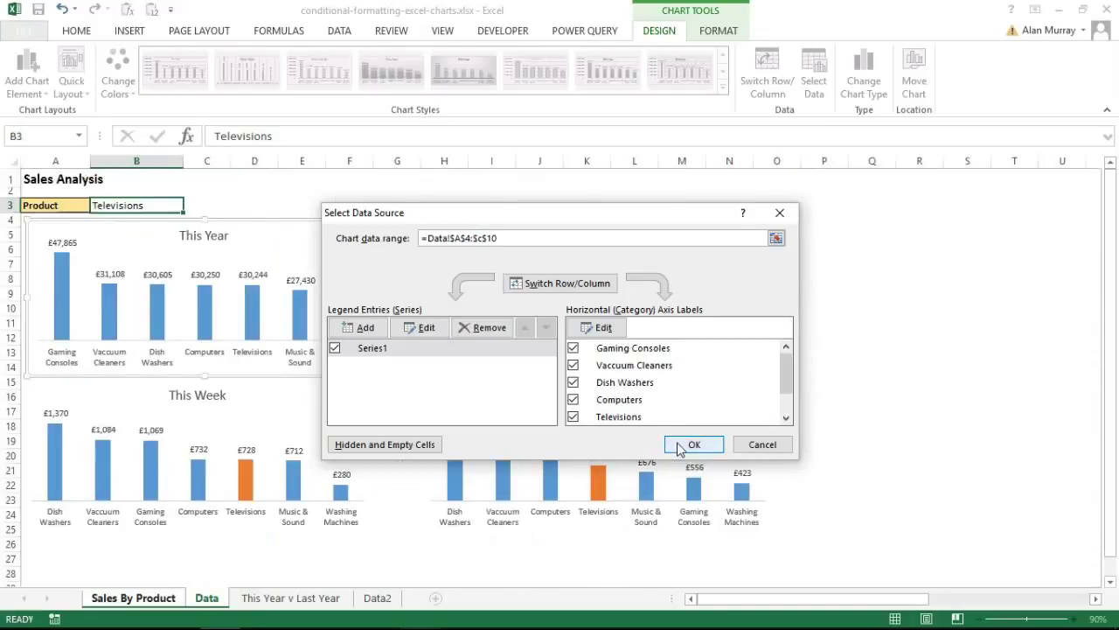
# Apply the A4:C10 range and delete the second series' #N/A data labels
pyautogui.click(680, 447)
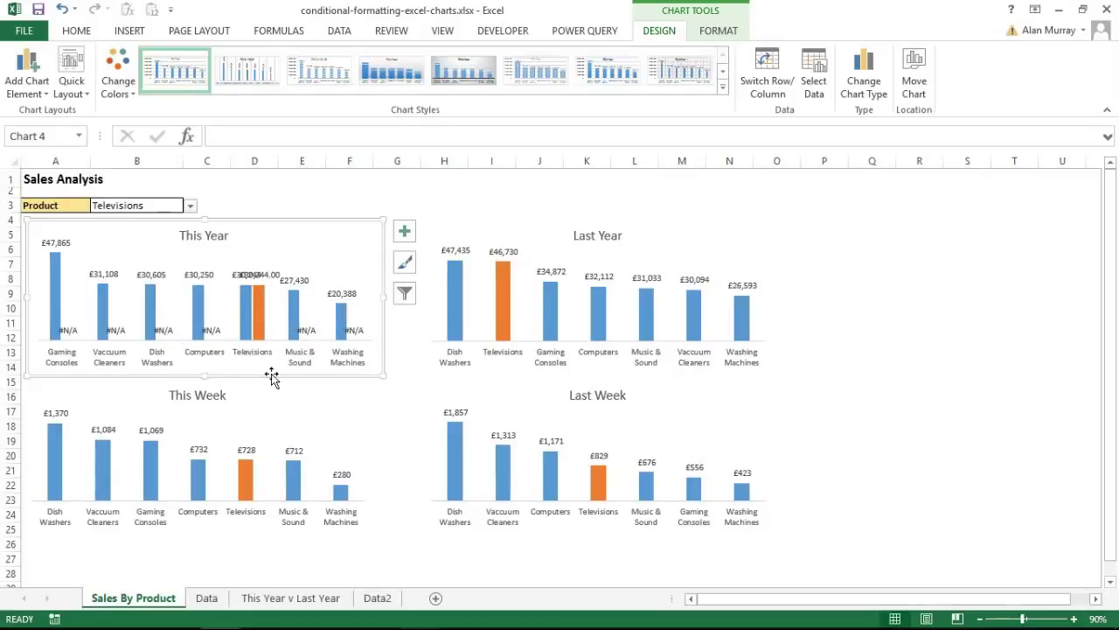
pyautogui.click(214, 333)
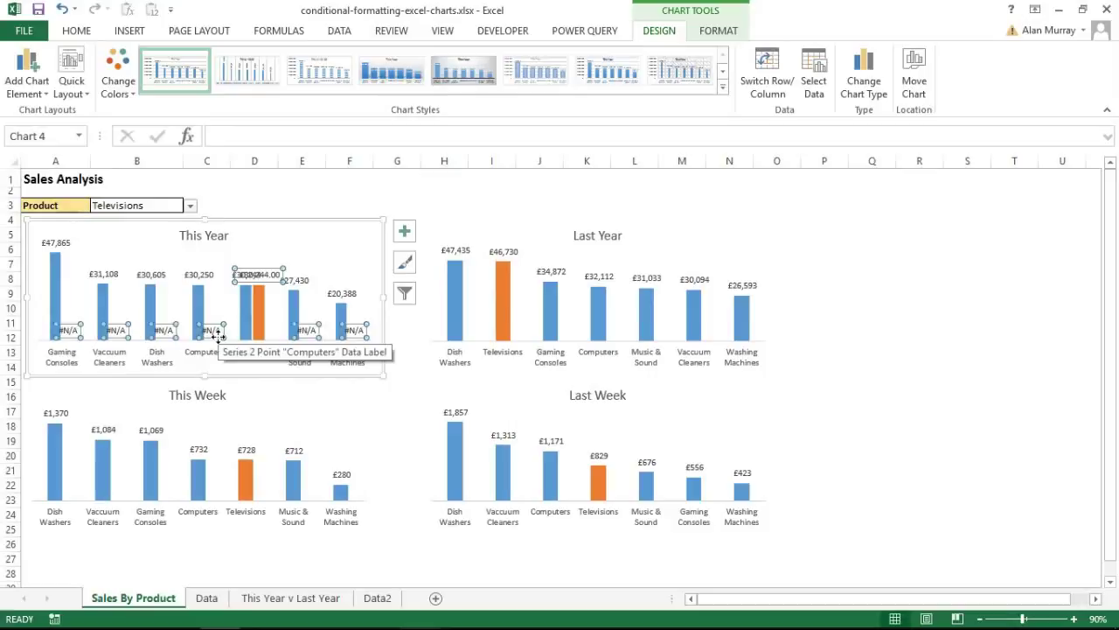
pyautogui.press('Delete')
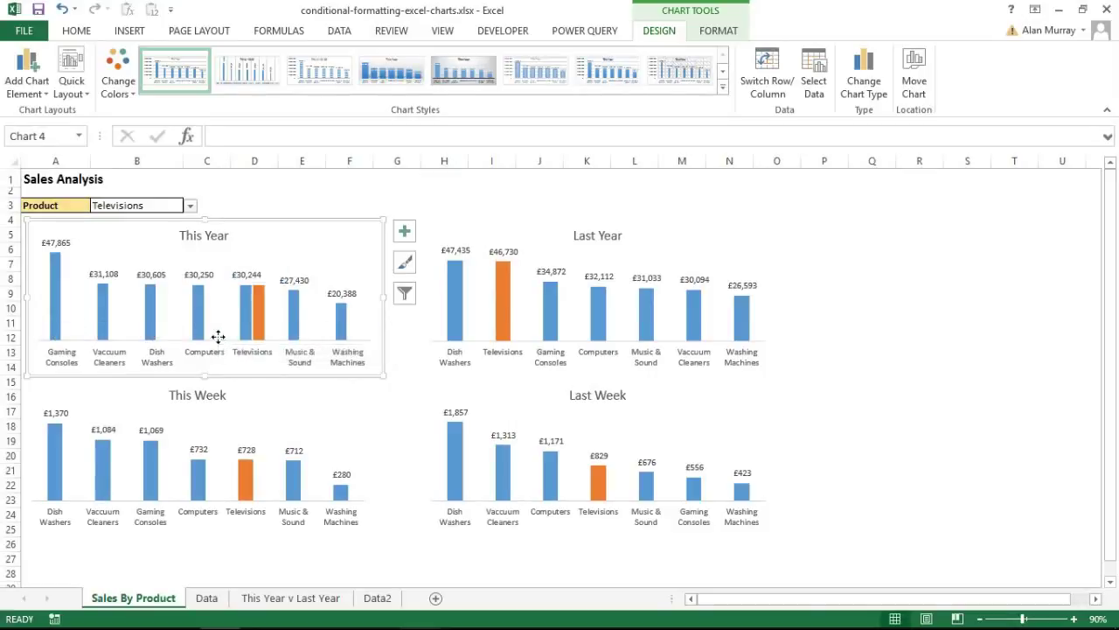
# Set the orange series' Series Overlap to 100% in Format Data Series
pyautogui.doubleClick(259, 316)
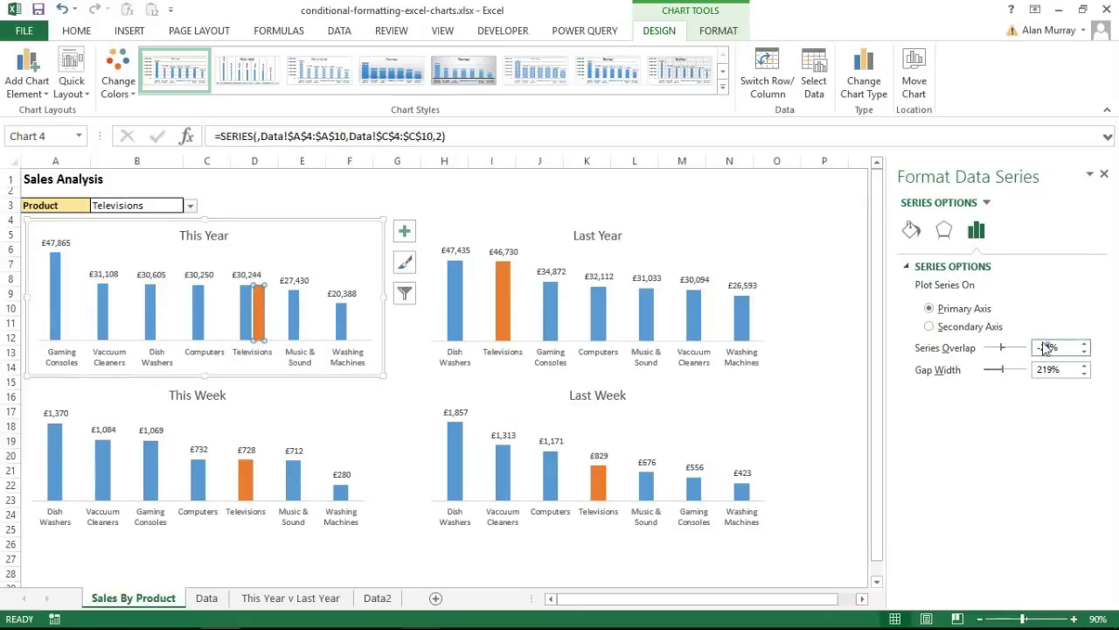
pyautogui.moveTo(1052, 346); pyautogui.dragTo(1035, 347)
pyautogui.write('100')
pyautogui.press('Return')
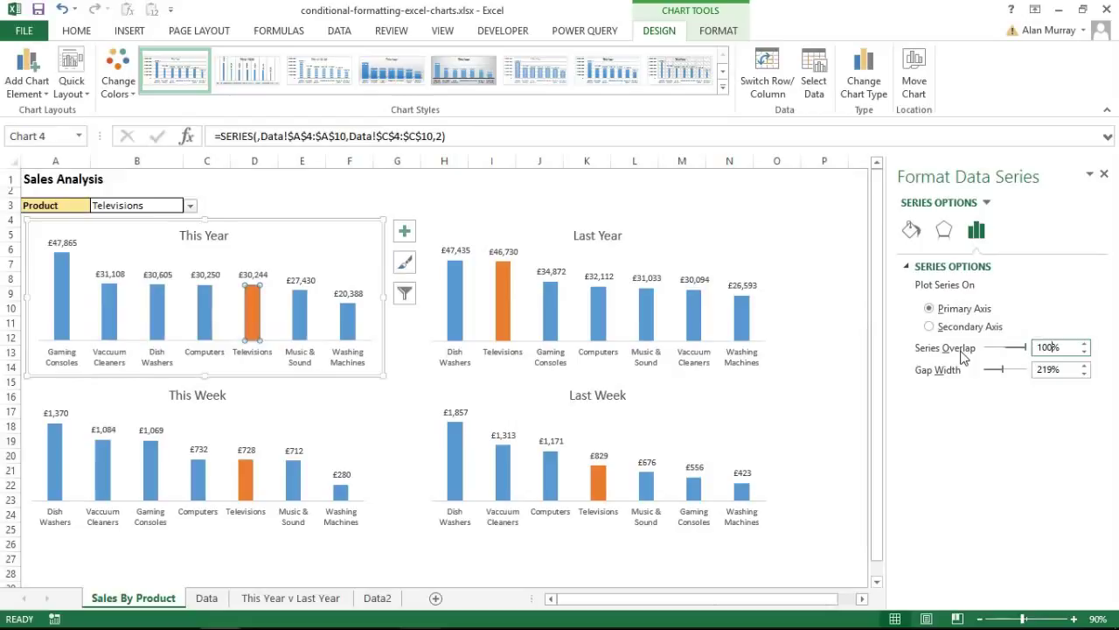
pyautogui.click(1104, 178)
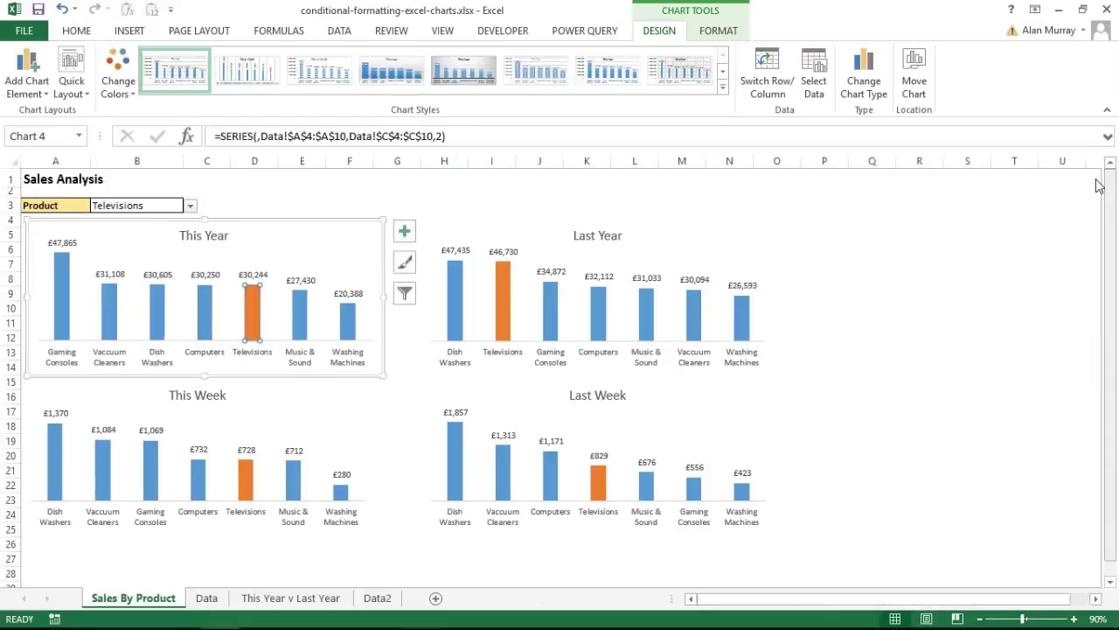
pyautogui.click(488, 193)
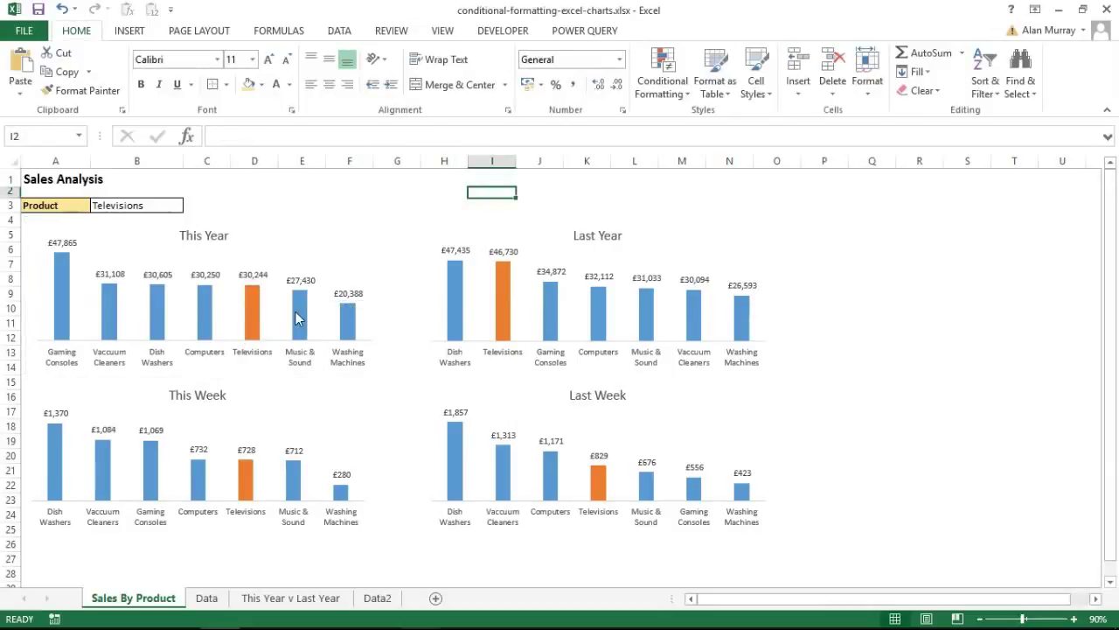
# Choose Vaccuum Cleaners in B3, then switch to the This Year v Last Year sheet
pyautogui.click(162, 205)
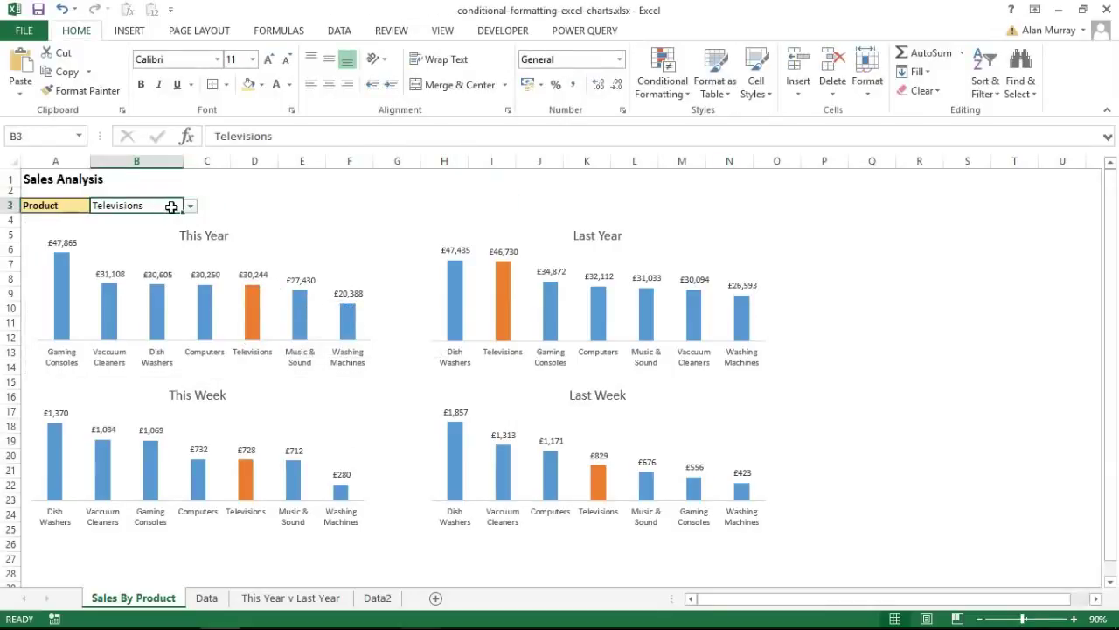
pyautogui.click(189, 205)
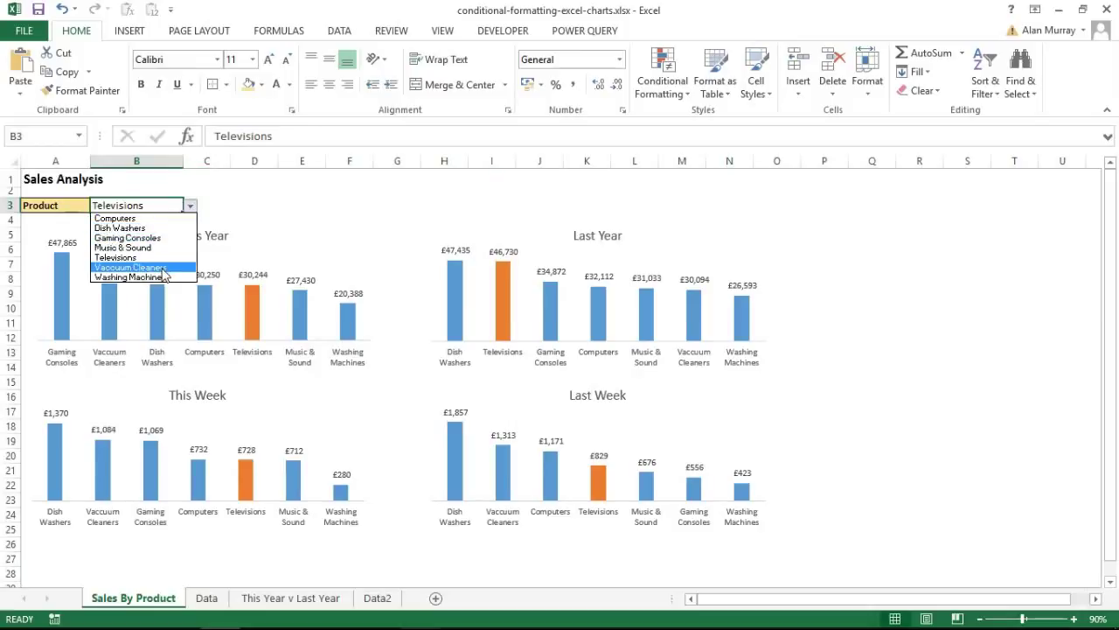
pyautogui.click(131, 267)
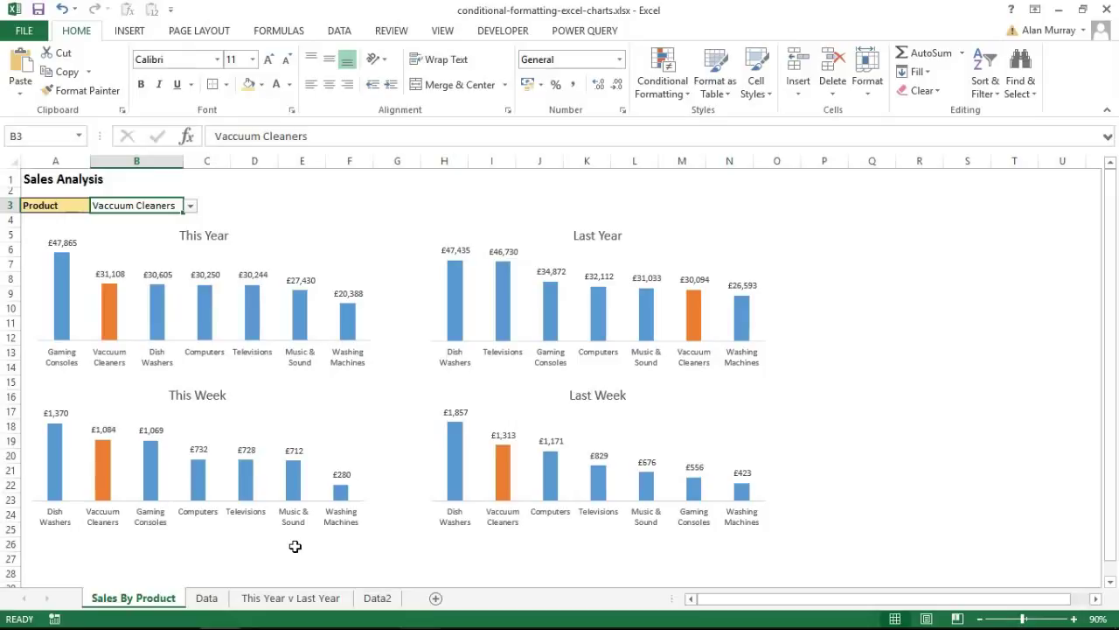
pyautogui.click(314, 597)
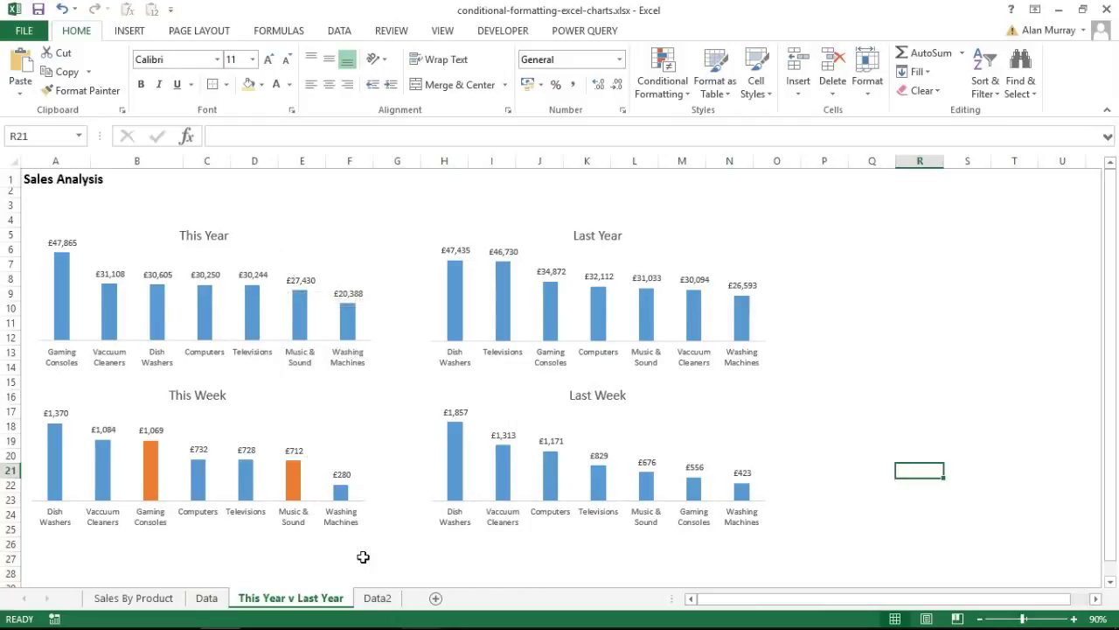
# Go to the Data2 sheet and highlight the Gaming Consoles this-year sales in A4:B4
pyautogui.click(378, 599)
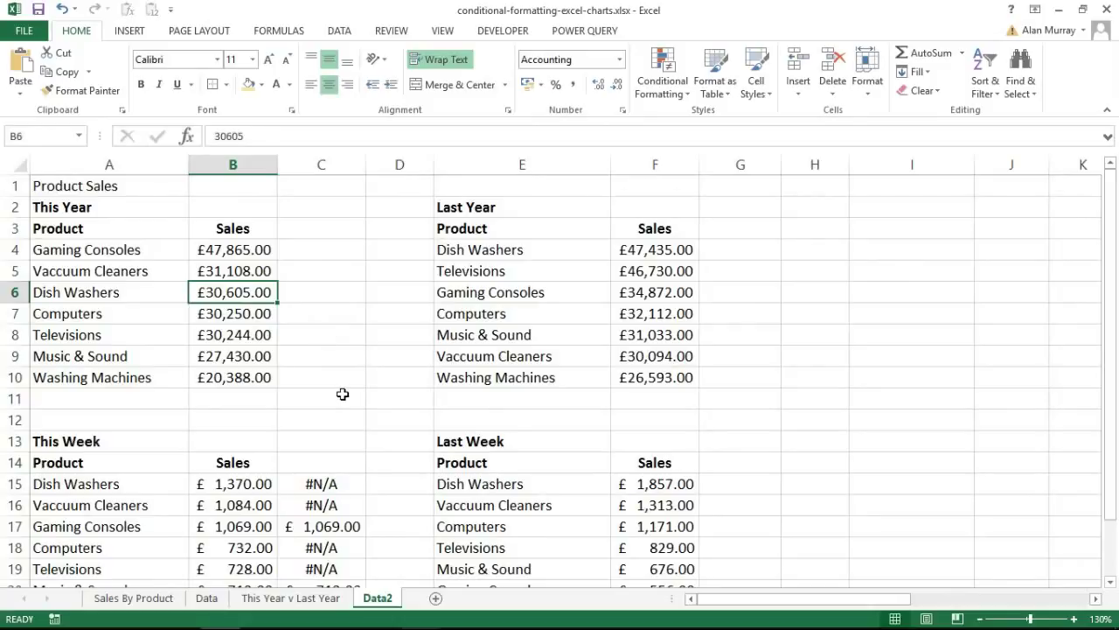
pyautogui.click(253, 253)
pyautogui.moveTo(213, 253); pyautogui.dragTo(185, 253)
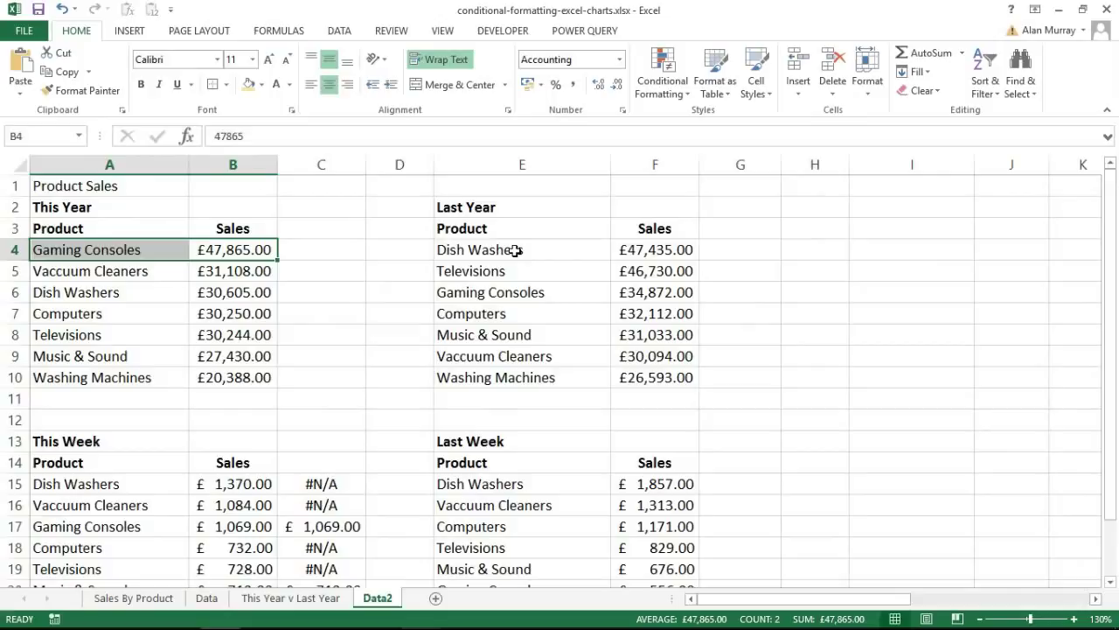
# Compare with the Last Year table by highlighting its products, sales figures and Gaming Consoles row
pyautogui.moveTo(516, 250); pyautogui.dragTo(647, 377)
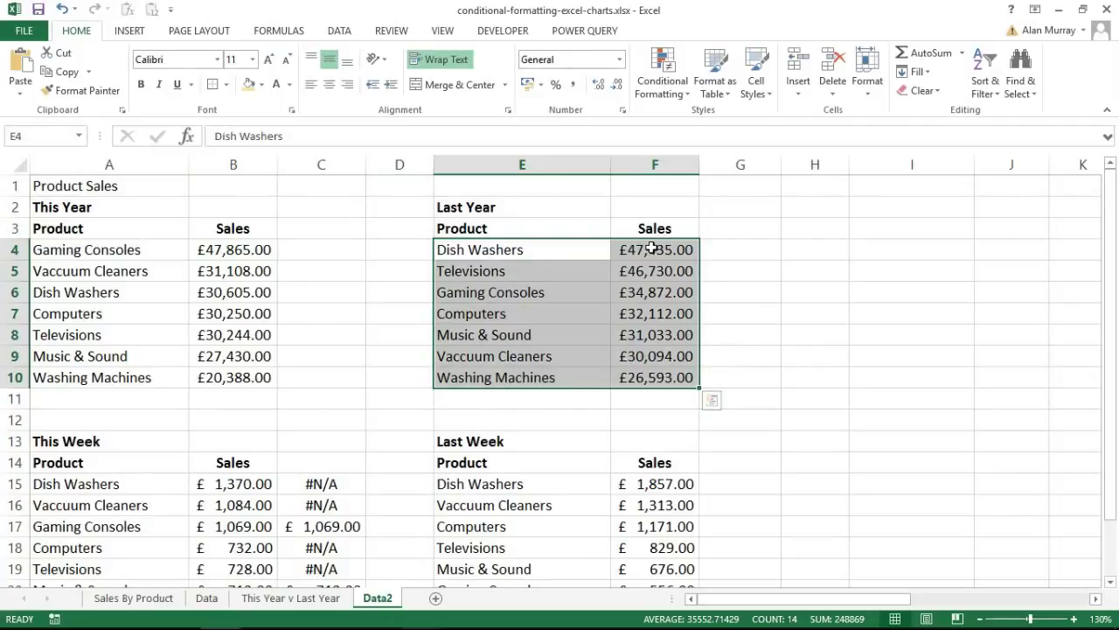
pyautogui.moveTo(652, 249); pyautogui.dragTo(653, 377)
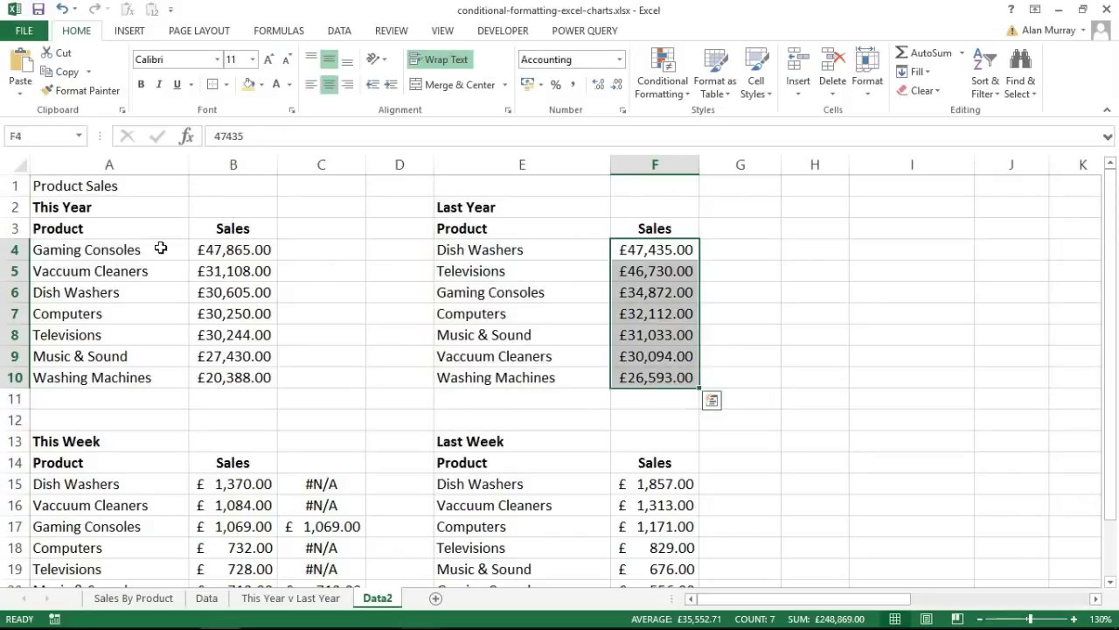
pyautogui.moveTo(159, 248); pyautogui.dragTo(212, 248)
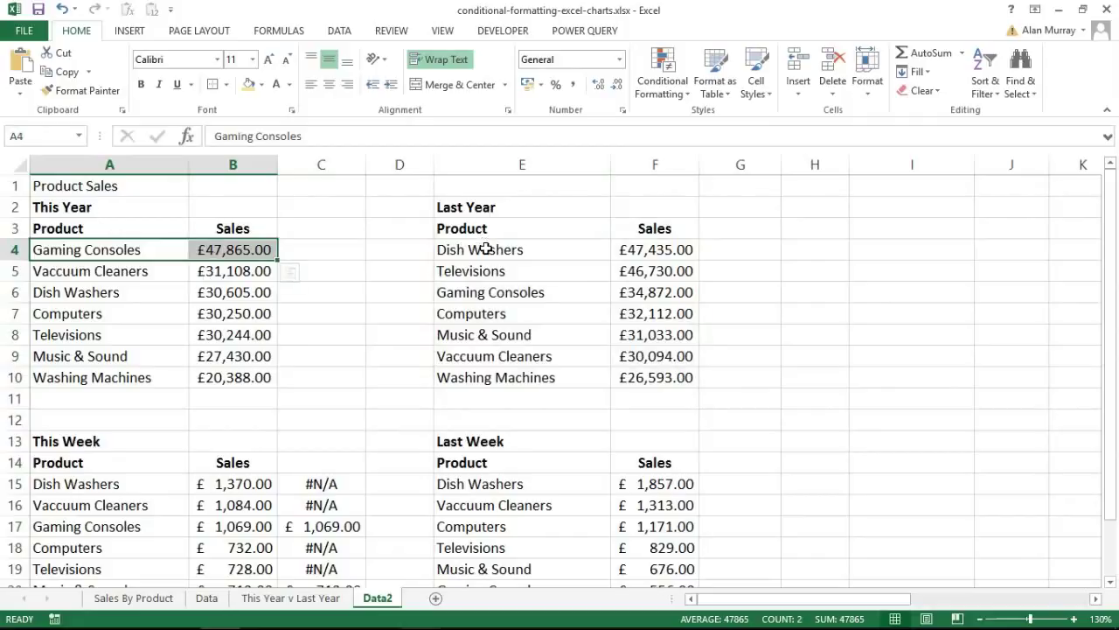
pyautogui.moveTo(495, 292); pyautogui.dragTo(613, 295)
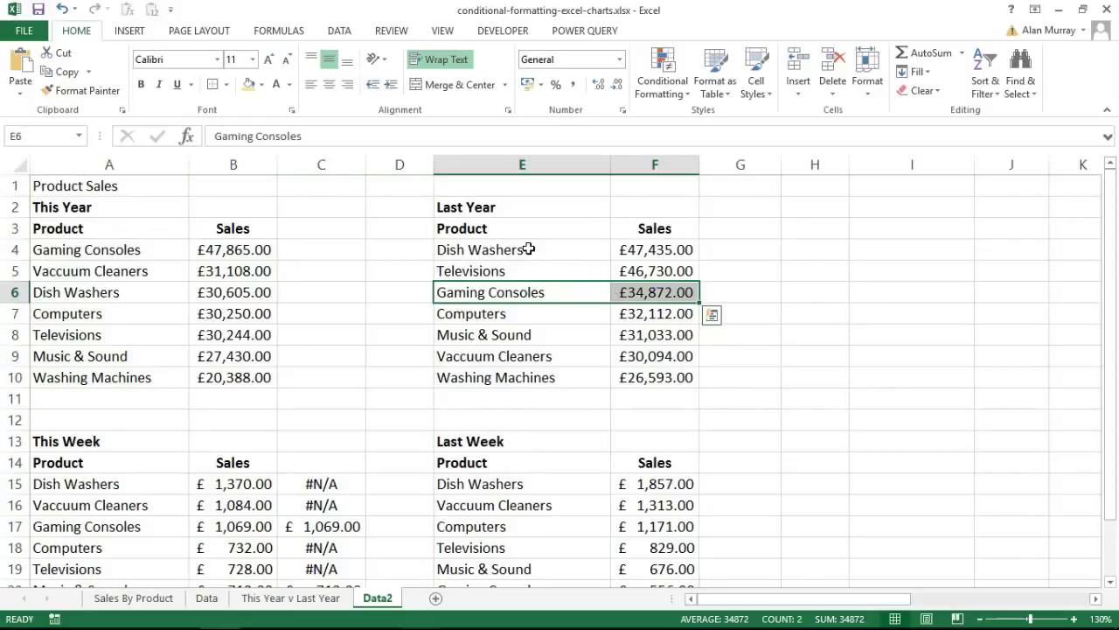
pyautogui.moveTo(530, 250); pyautogui.dragTo(637, 292)
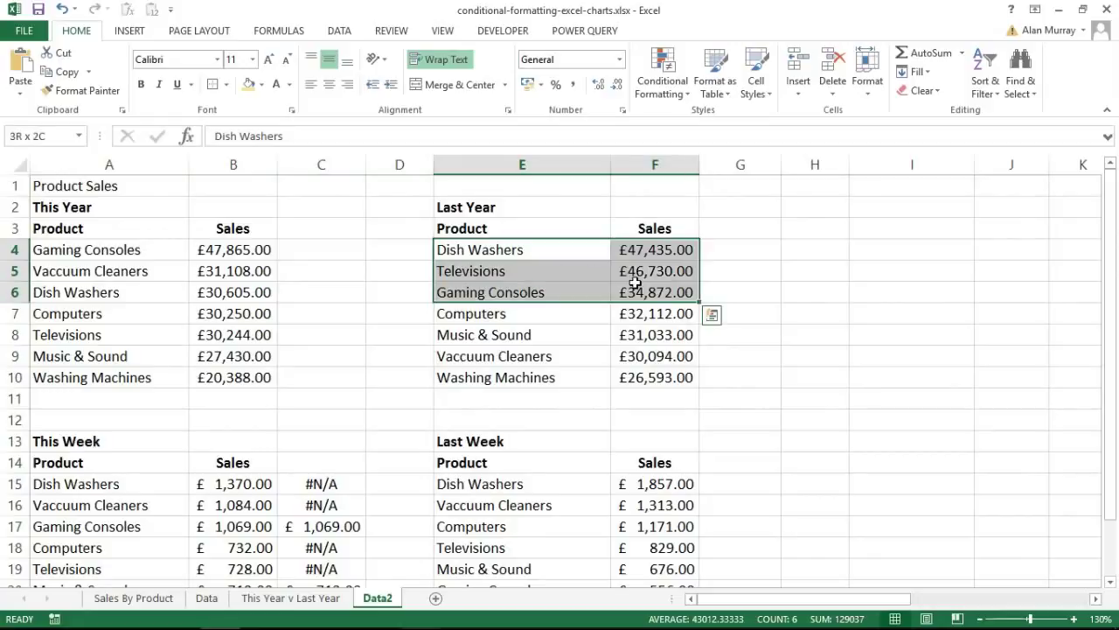
# In C4, start an IF testing B4>=VLOOKUP(A4,$E$4:$F$10,2,FALSE)
pyautogui.click(346, 249)
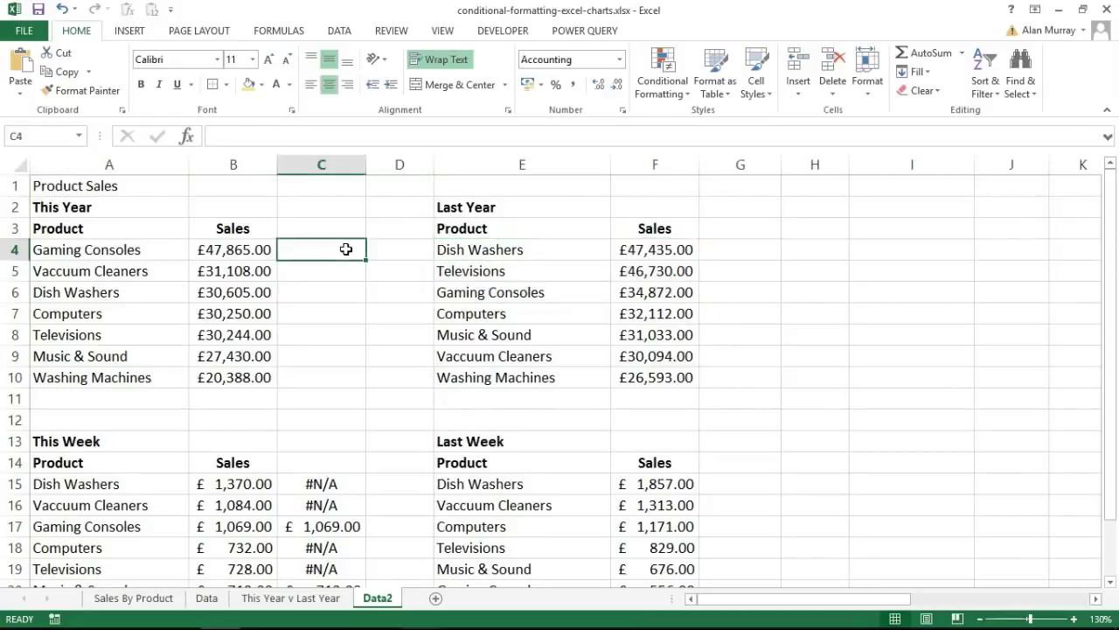
pyautogui.write('=if(')
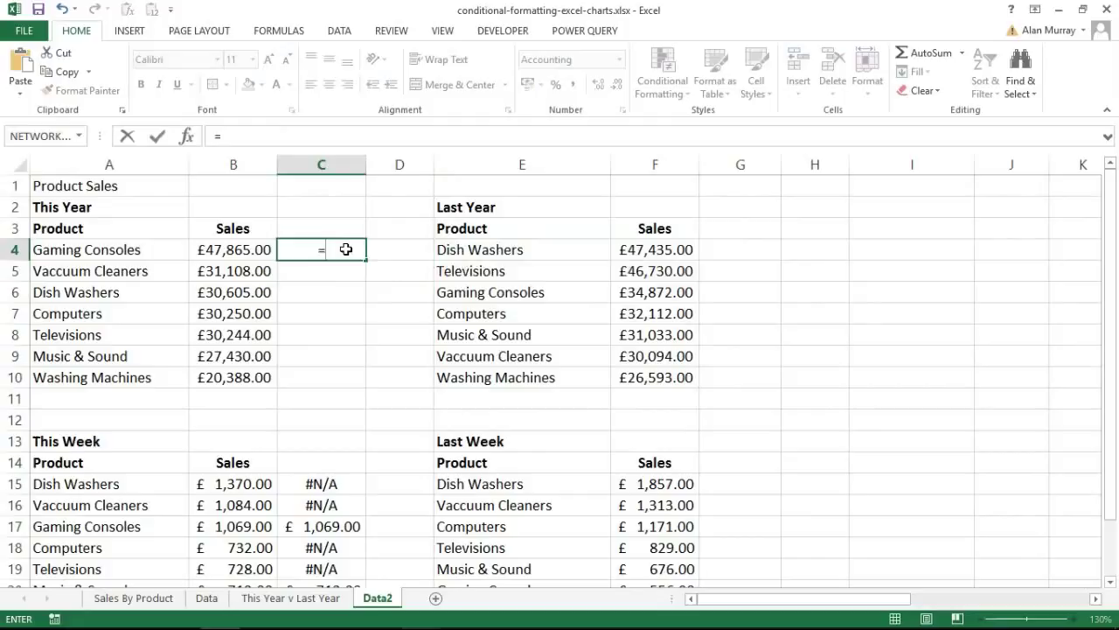
pyautogui.click(242, 249)
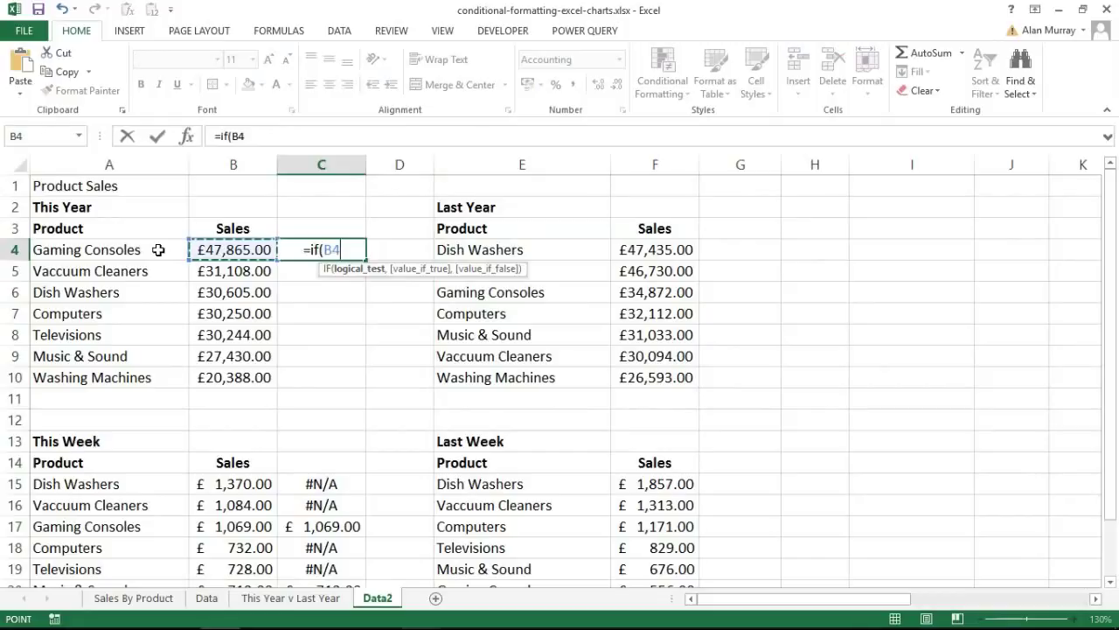
pyautogui.write('>=')
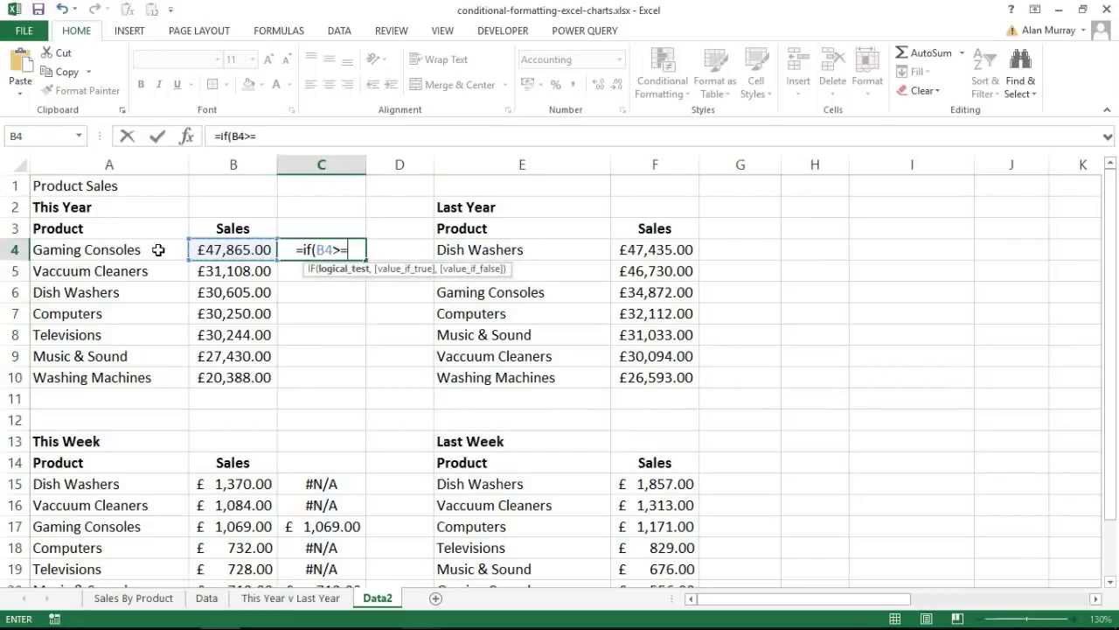
pyautogui.write('vlo')
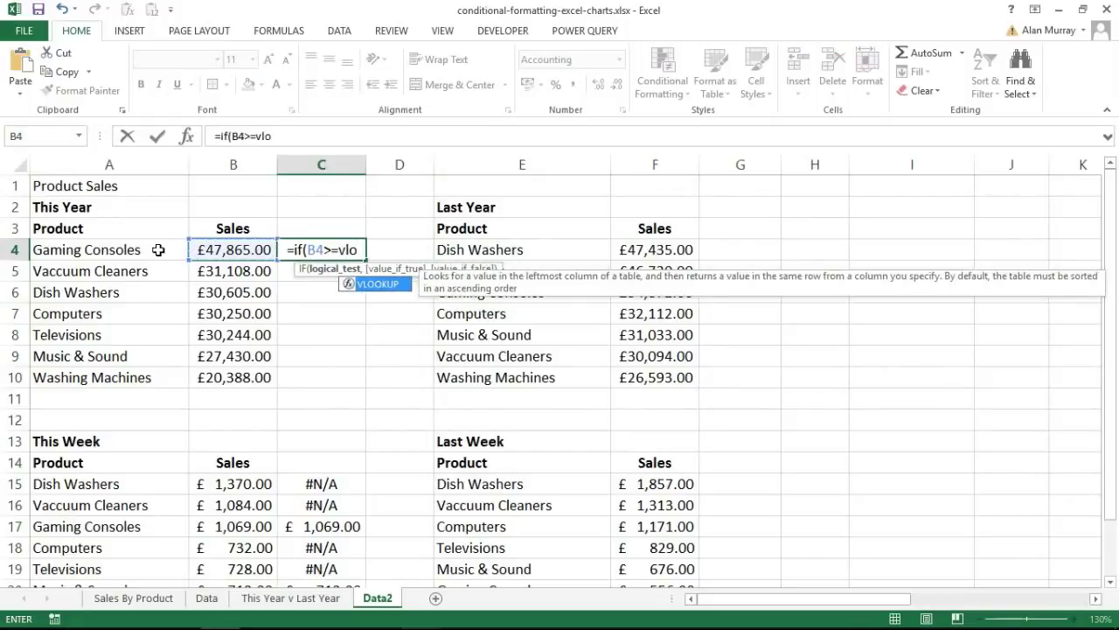
pyautogui.press('Tab')
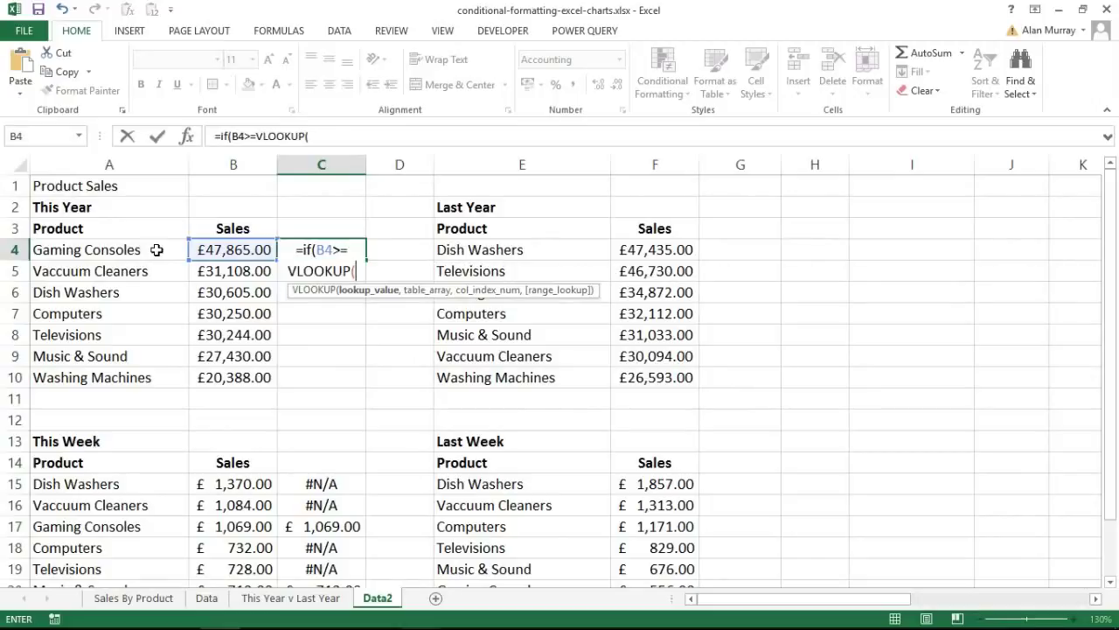
pyautogui.click(131, 249)
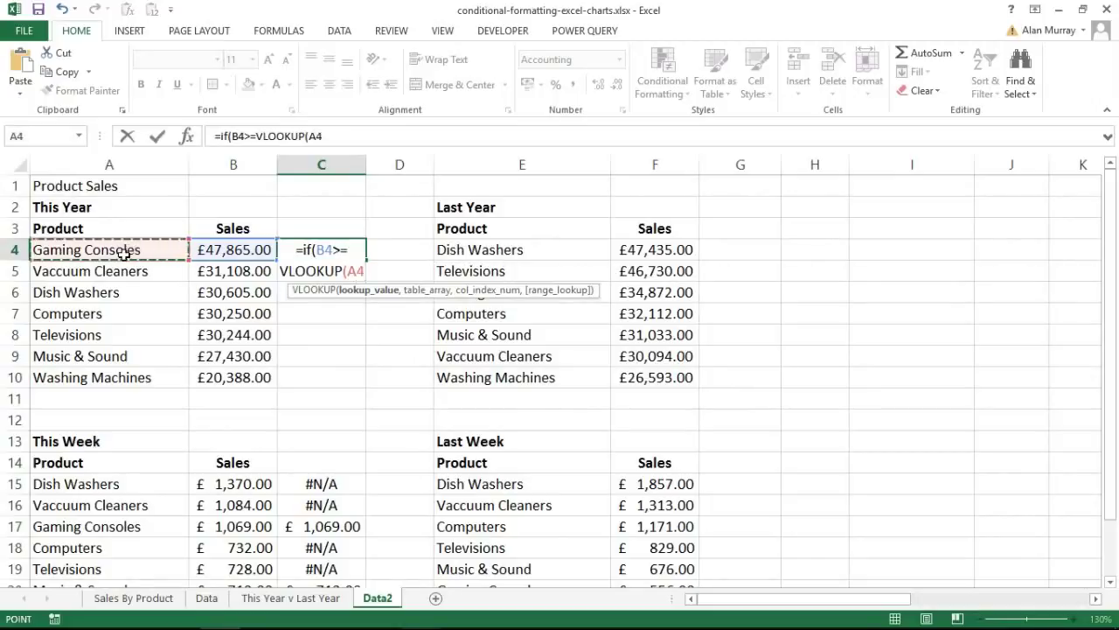
pyautogui.write(',')
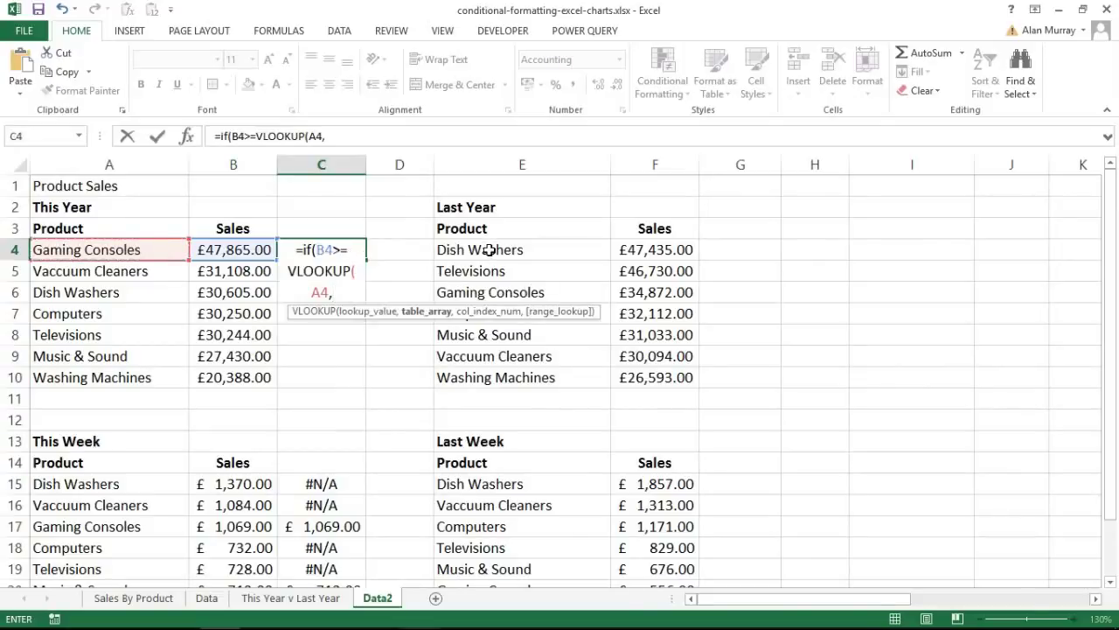
pyautogui.moveTo(484, 251); pyautogui.dragTo(650, 370)
pyautogui.press('F4')
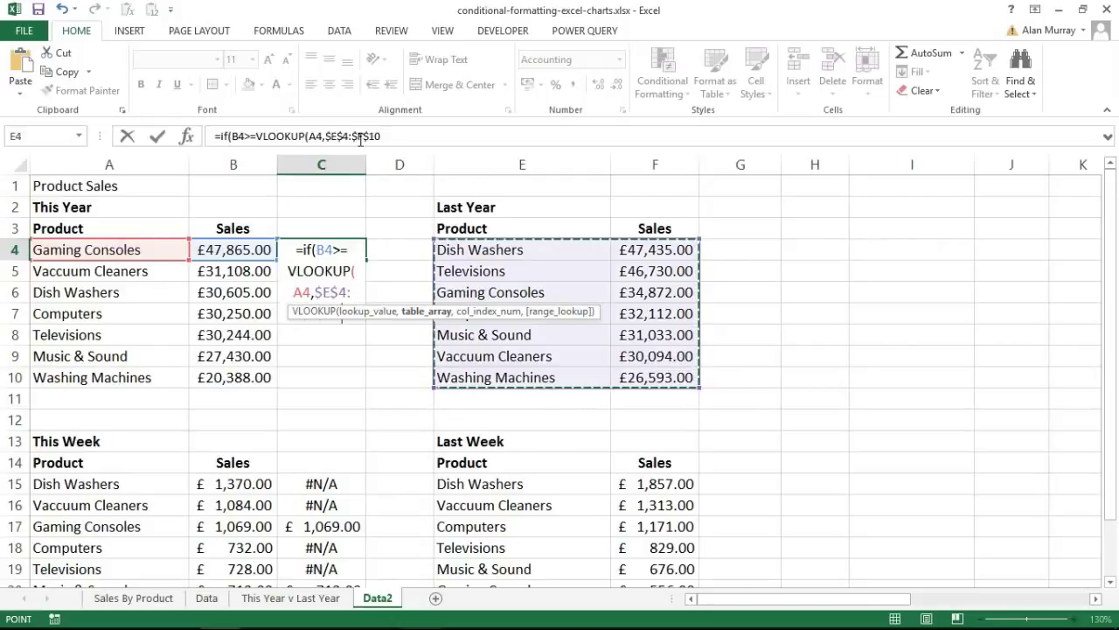
pyautogui.write(',')
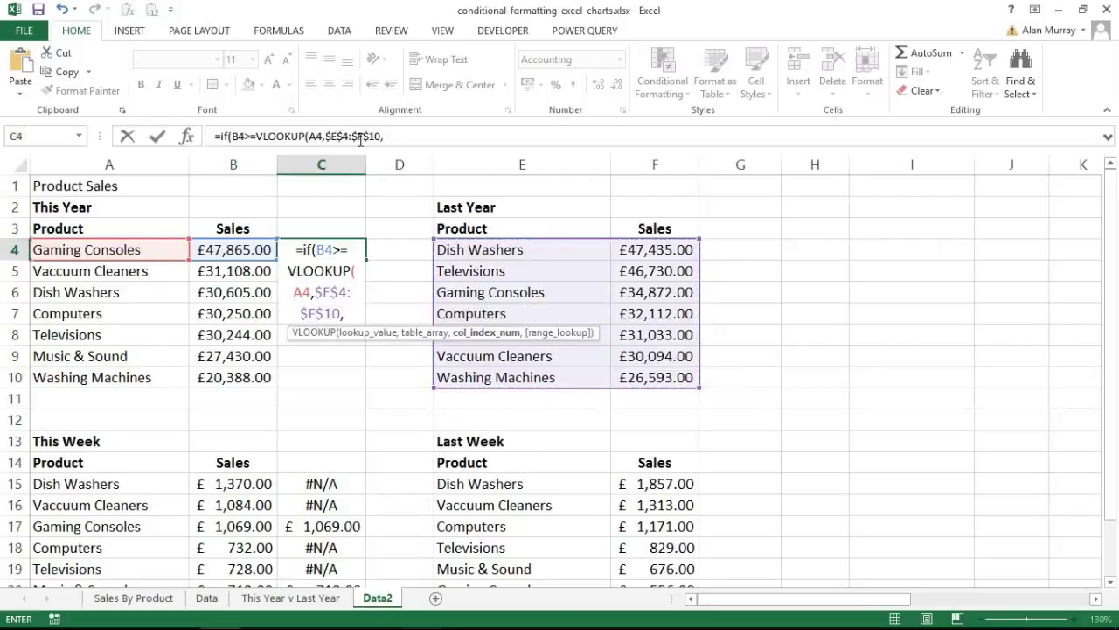
pyautogui.write('2')
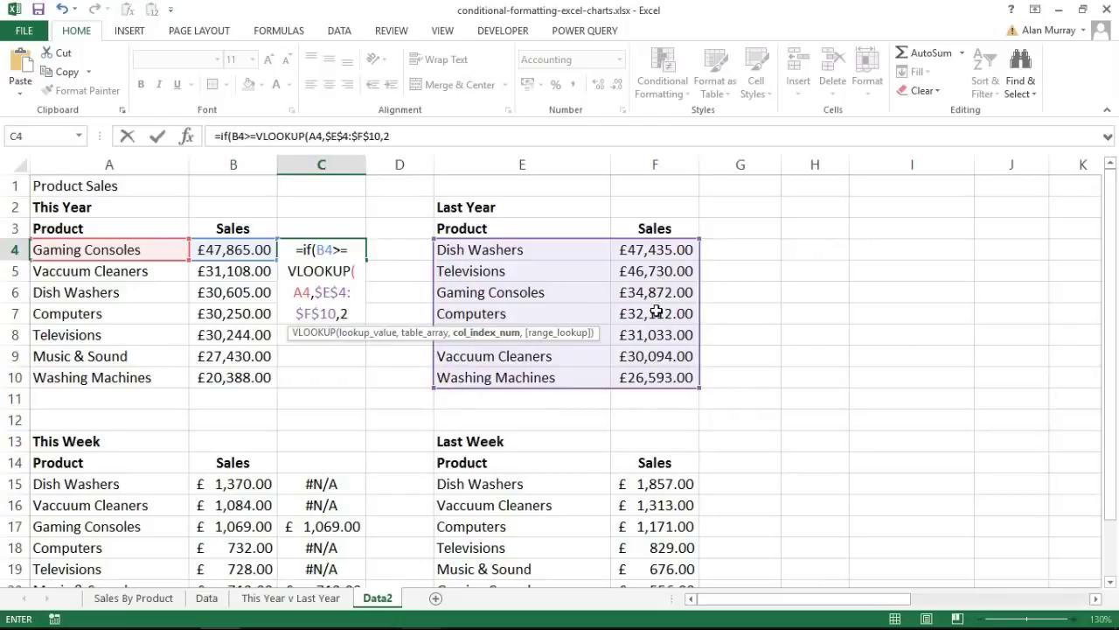
pyautogui.write(',false')
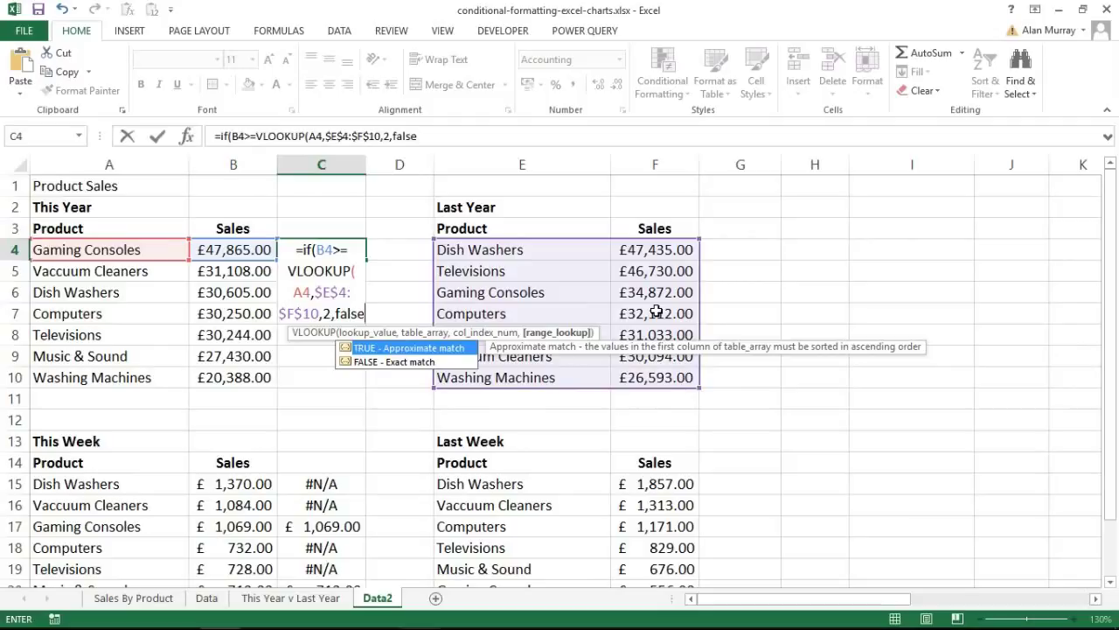
pyautogui.write(')')
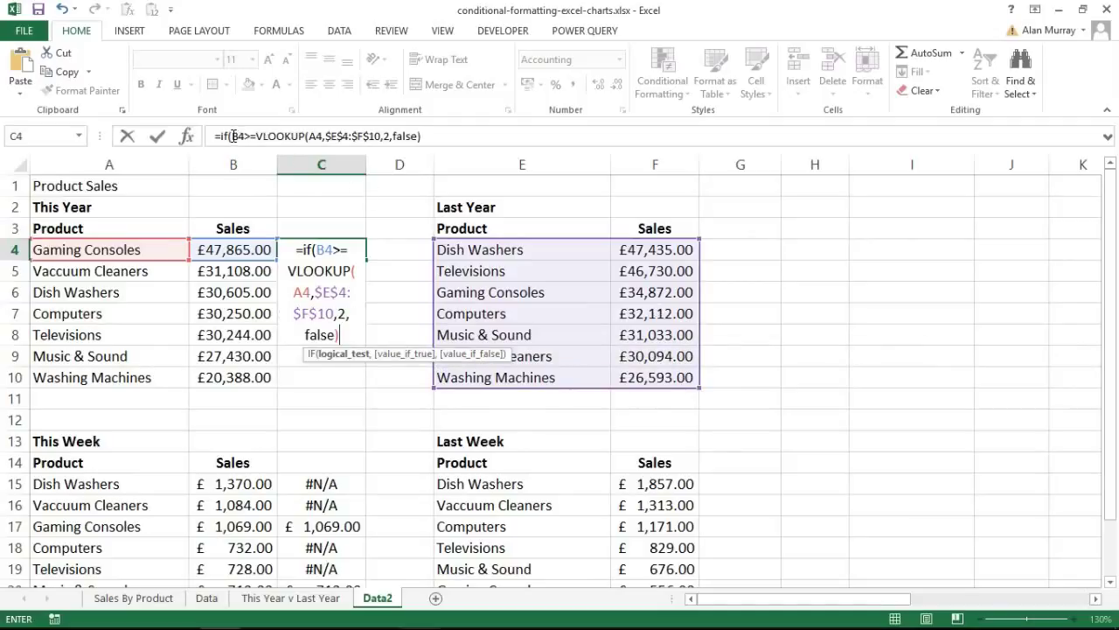
# Finish the C4 formula so it returns B4 when true and NA() otherwise
pyautogui.moveTo(232, 136); pyautogui.dragTo(426, 137)
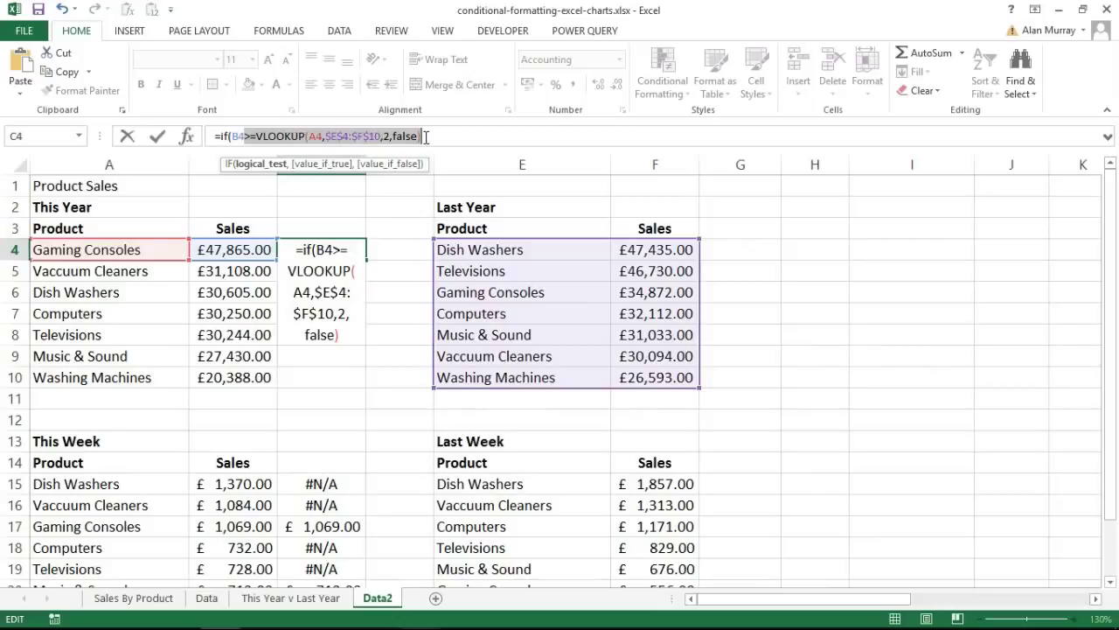
pyautogui.click(426, 136)
pyautogui.write(',')
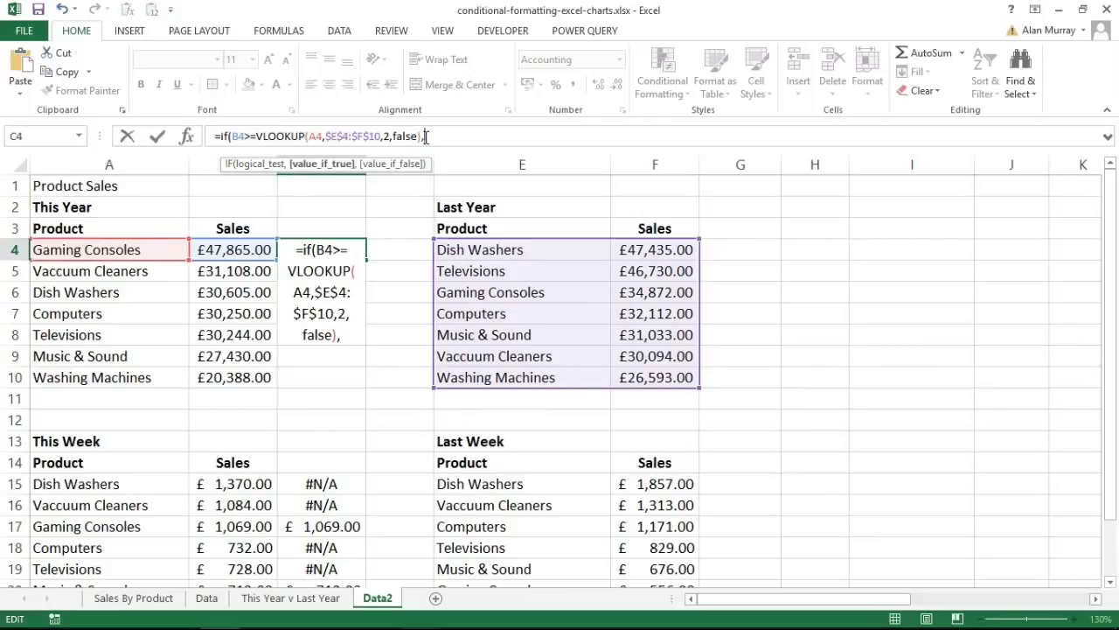
pyautogui.click(250, 249)
pyautogui.write(',')
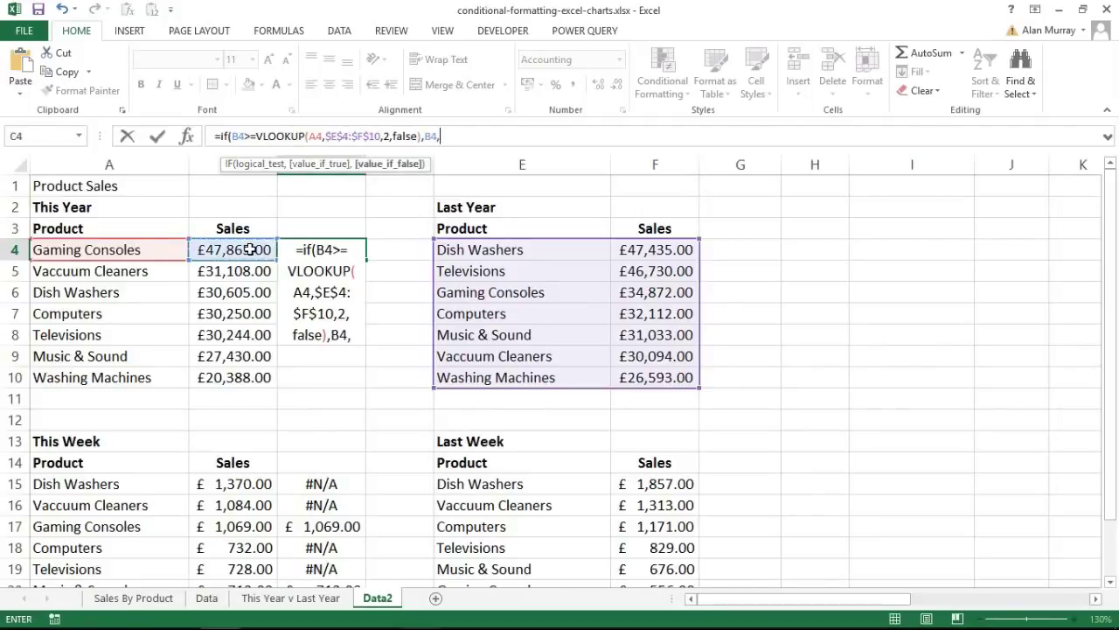
pyautogui.write('NA())')
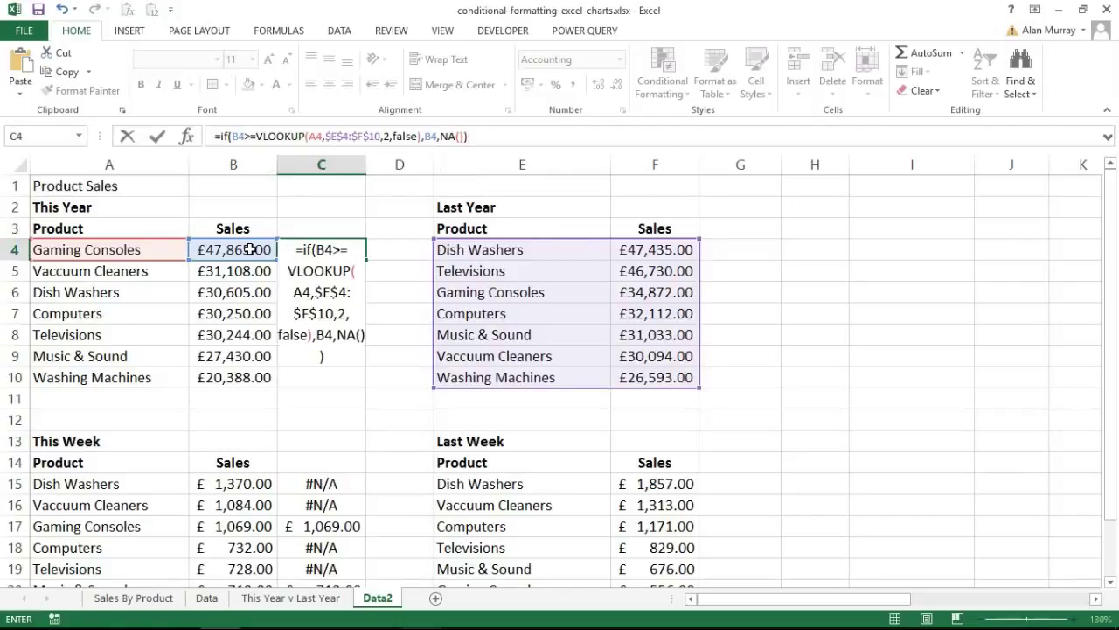
pyautogui.press('Return')
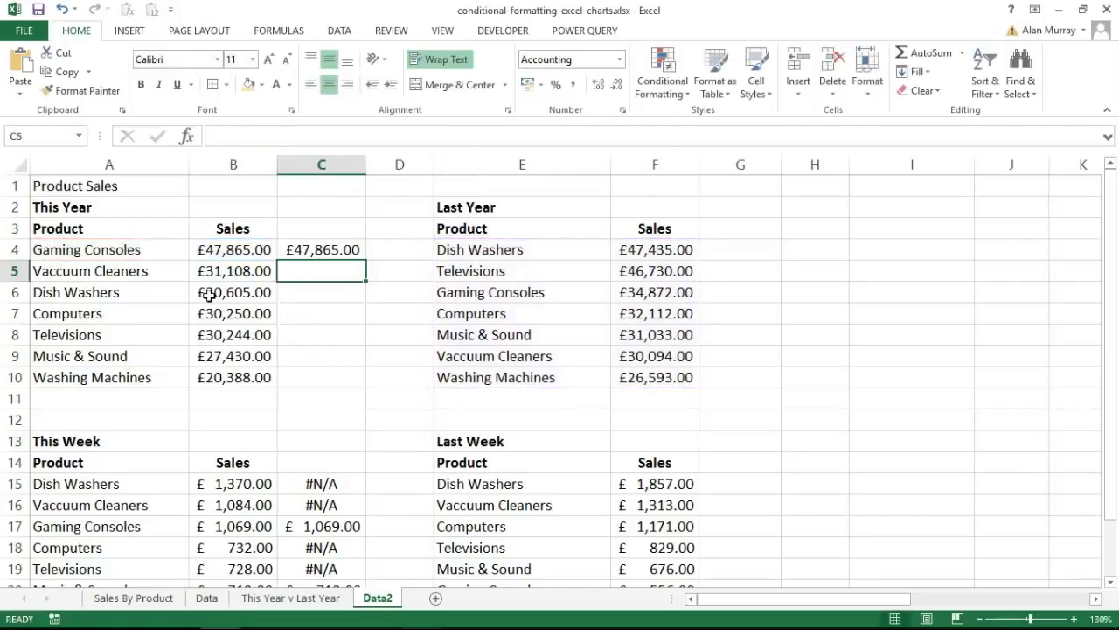
# Fill the formula down to C10, showing values for Gaming Consoles and Vacuum Cleaners only
pyautogui.click(307, 251)
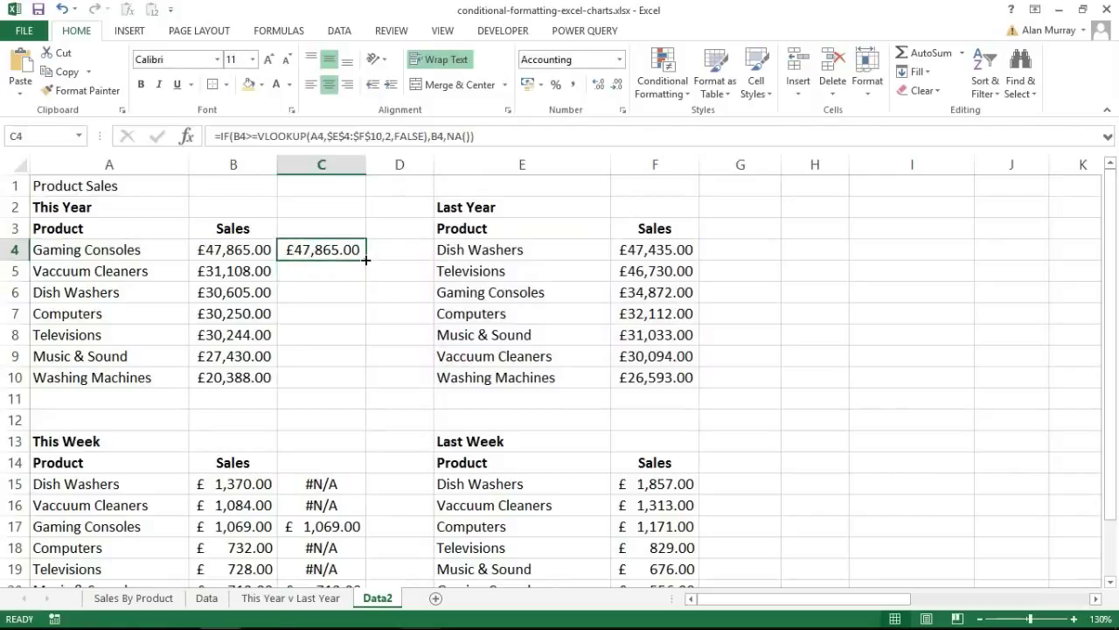
pyautogui.moveTo(366, 259); pyautogui.dragTo(347, 388)
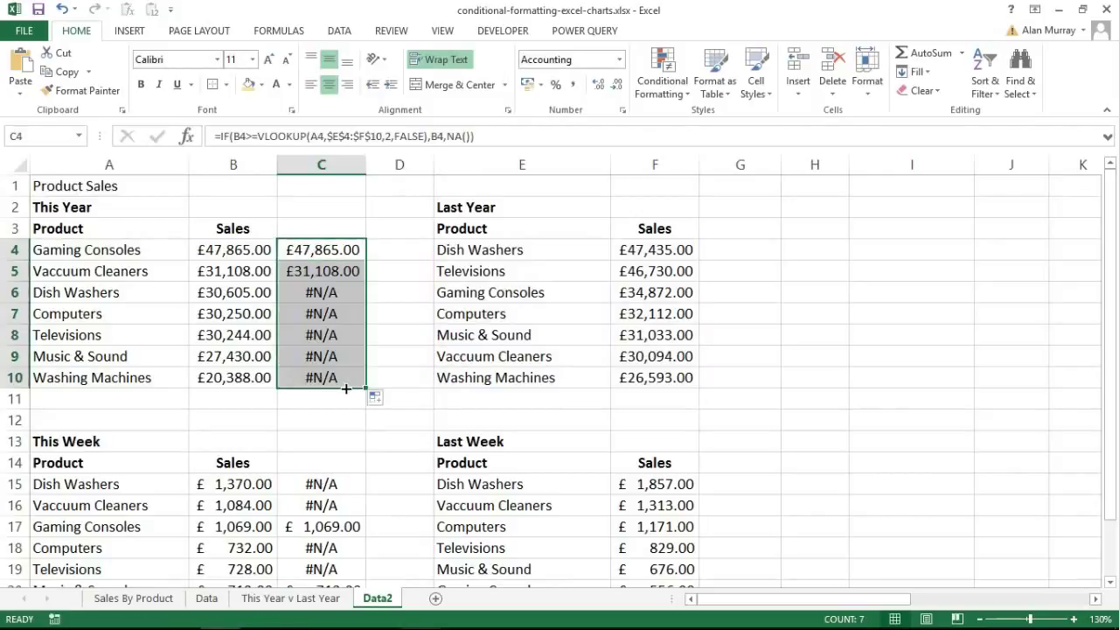
pyautogui.moveTo(163, 253); pyautogui.dragTo(217, 267)
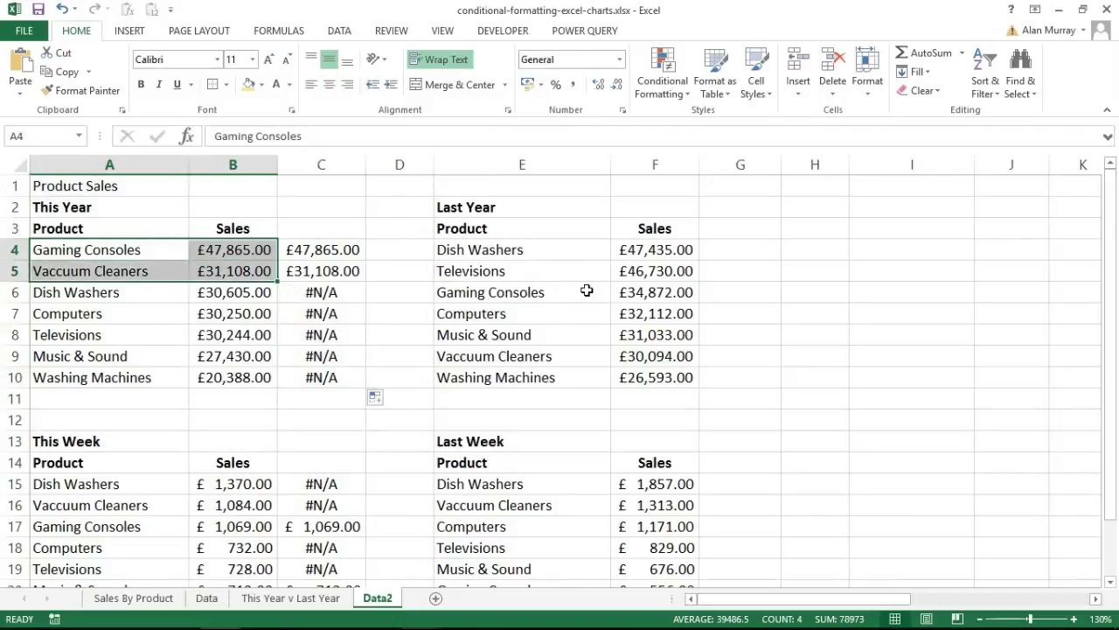
pyautogui.moveTo(587, 291); pyautogui.dragTo(629, 290)
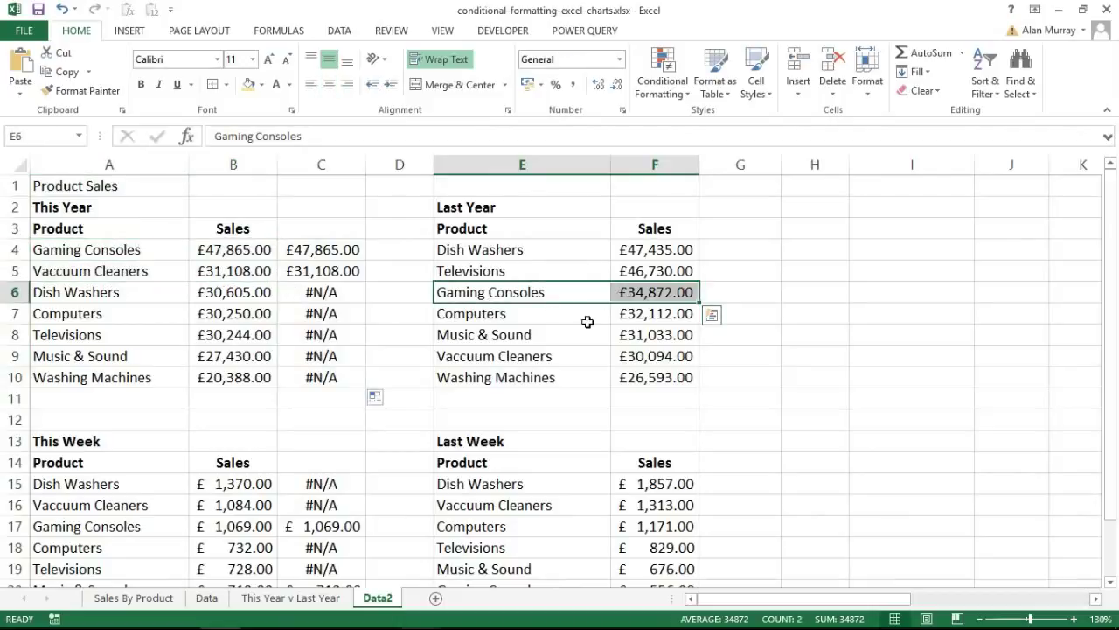
pyautogui.moveTo(580, 358); pyautogui.dragTo(622, 356)
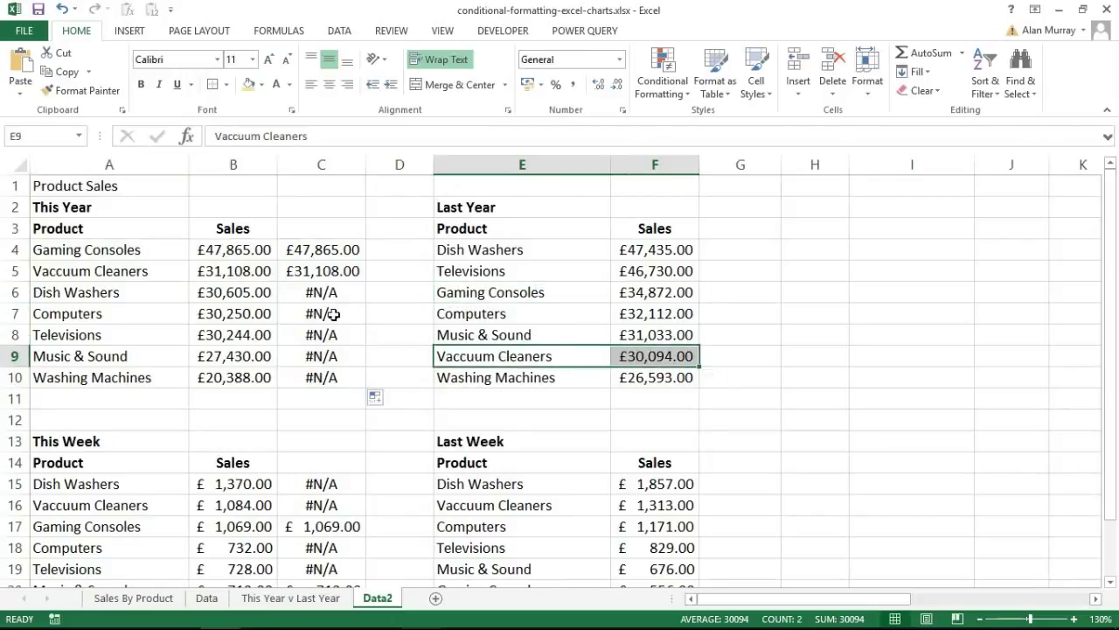
# Extend the This Year chart's data range to end at $C$10 so improved bars show orange
pyautogui.click(261, 600)
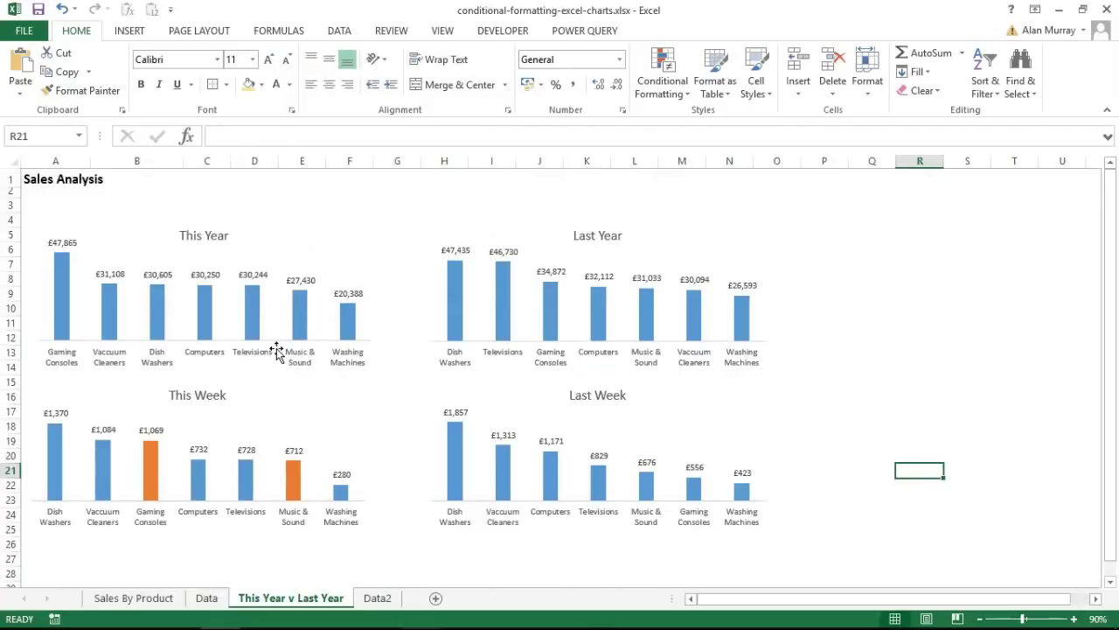
pyautogui.click(289, 243)
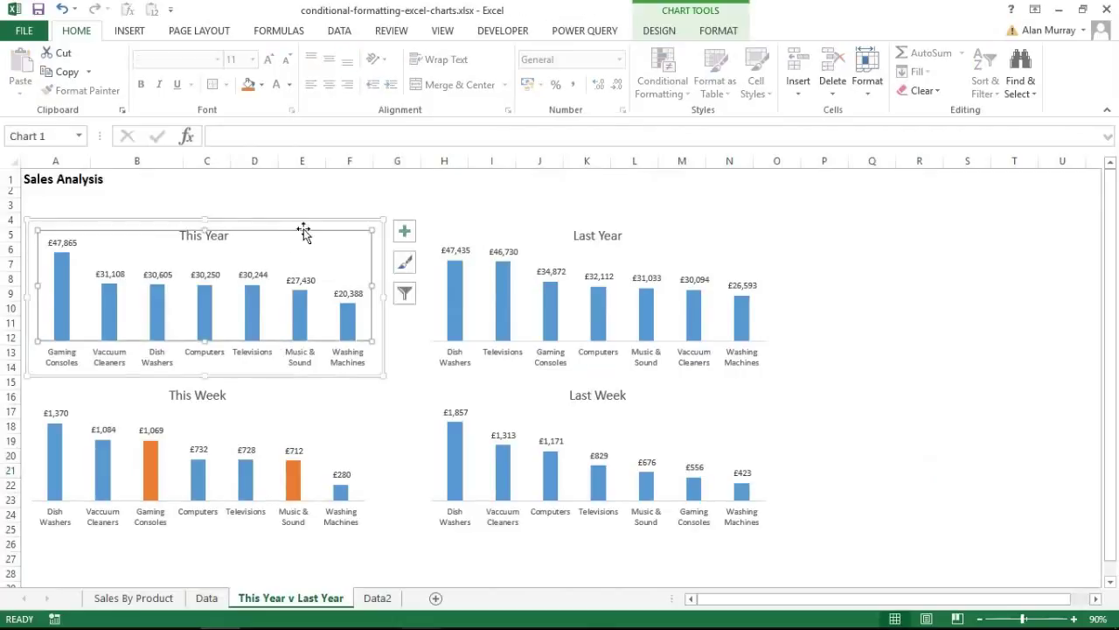
pyautogui.click(662, 31)
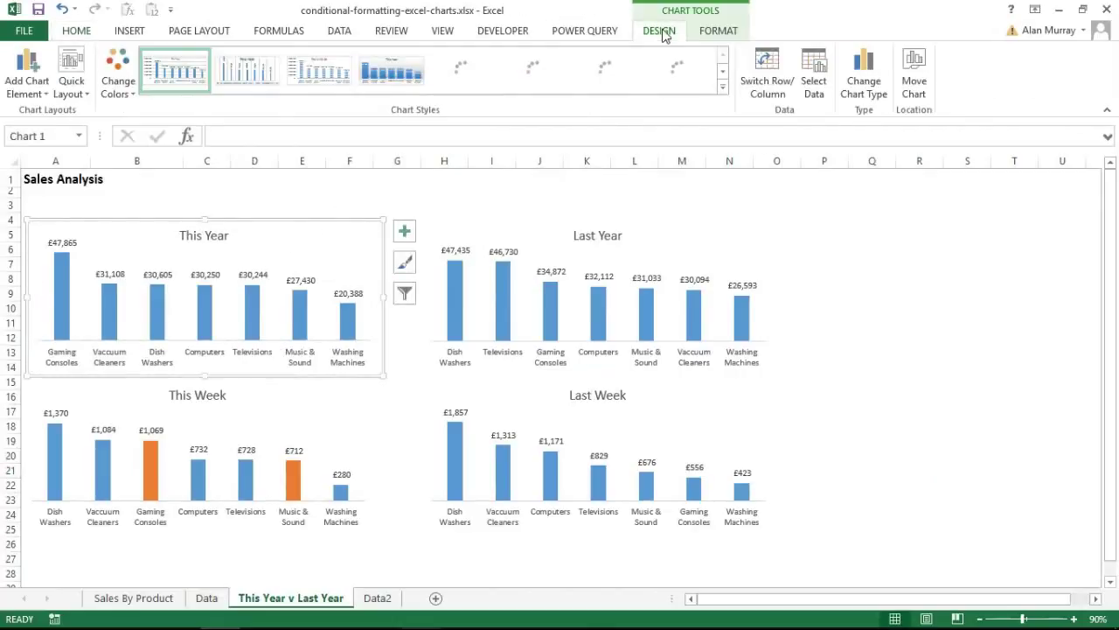
pyautogui.click(813, 80)
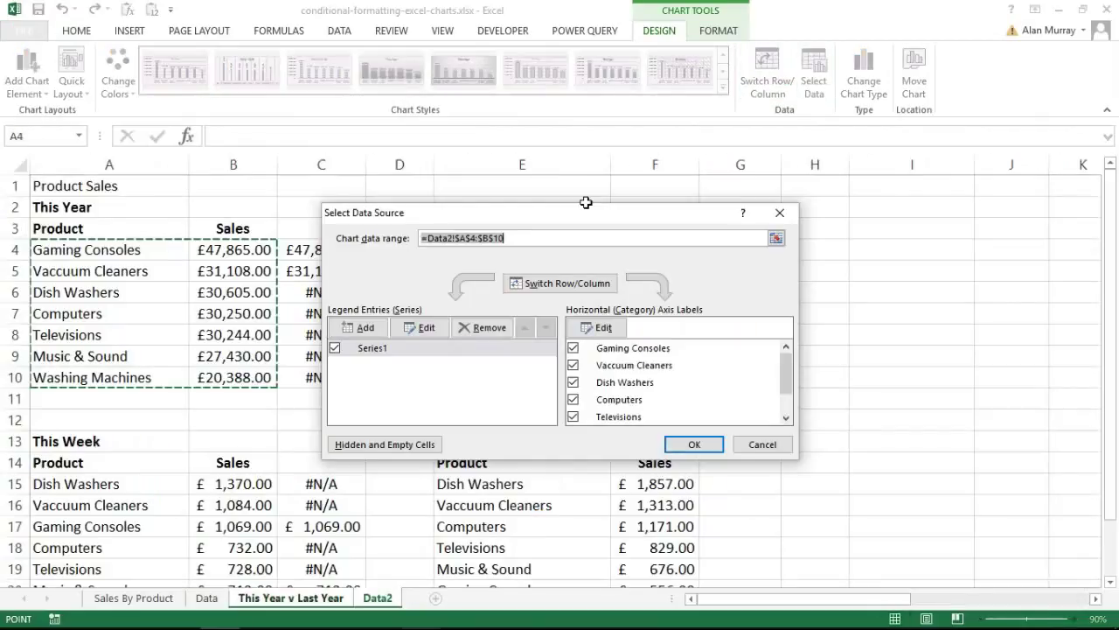
pyautogui.click(485, 238)
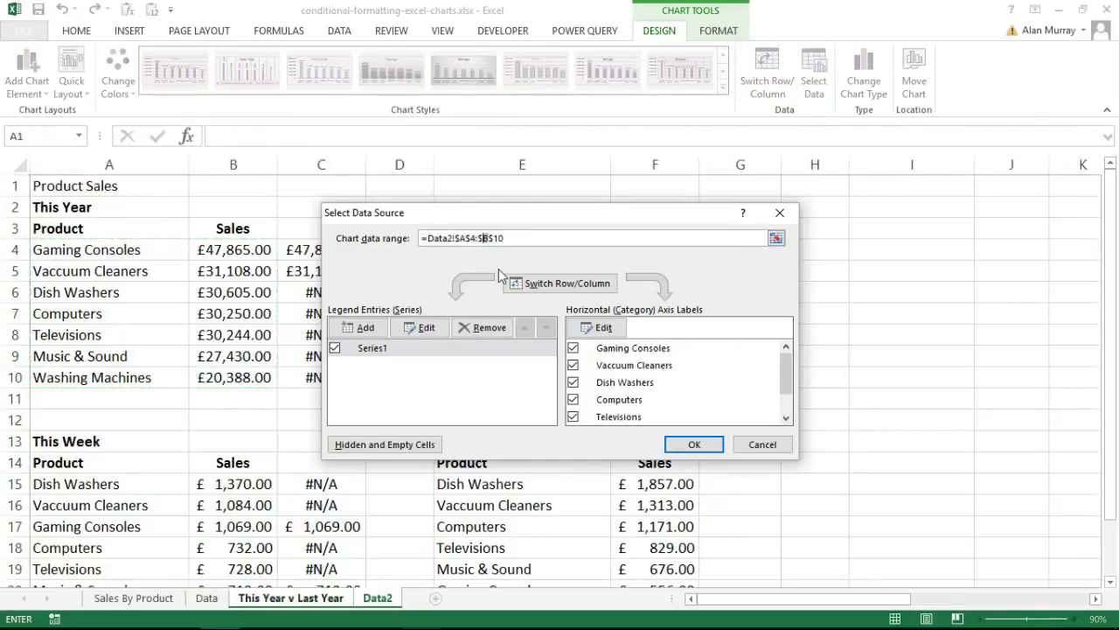
pyautogui.press('Delete')
pyautogui.write('c')
pyautogui.press('Return')
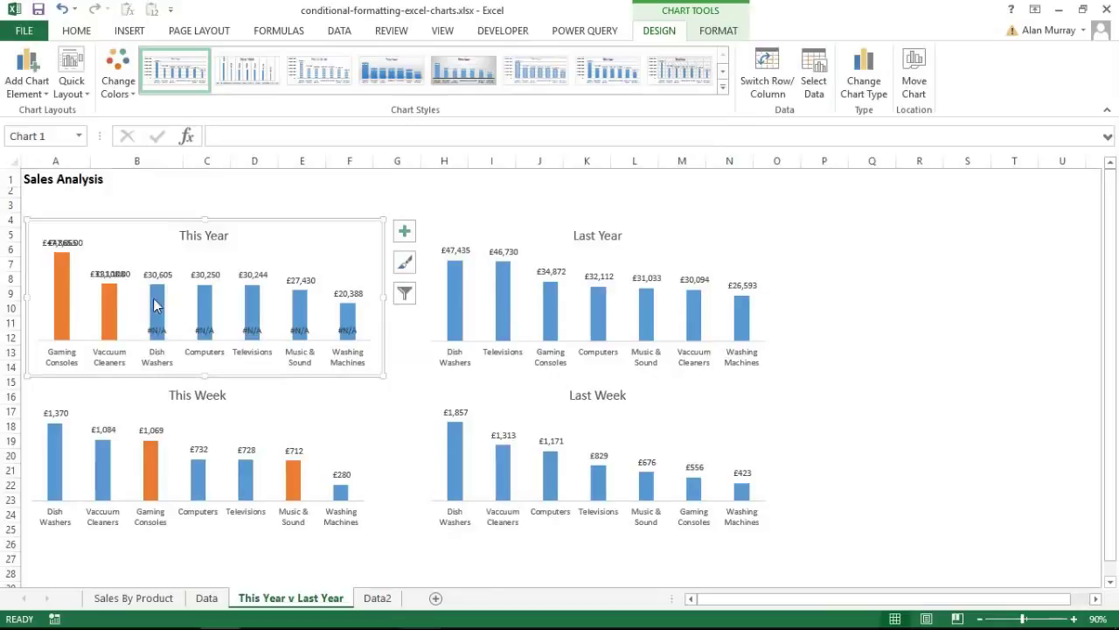
# Delete the #N/A data labels and open Format Data Series for the orange bars
pyautogui.click(349, 331)
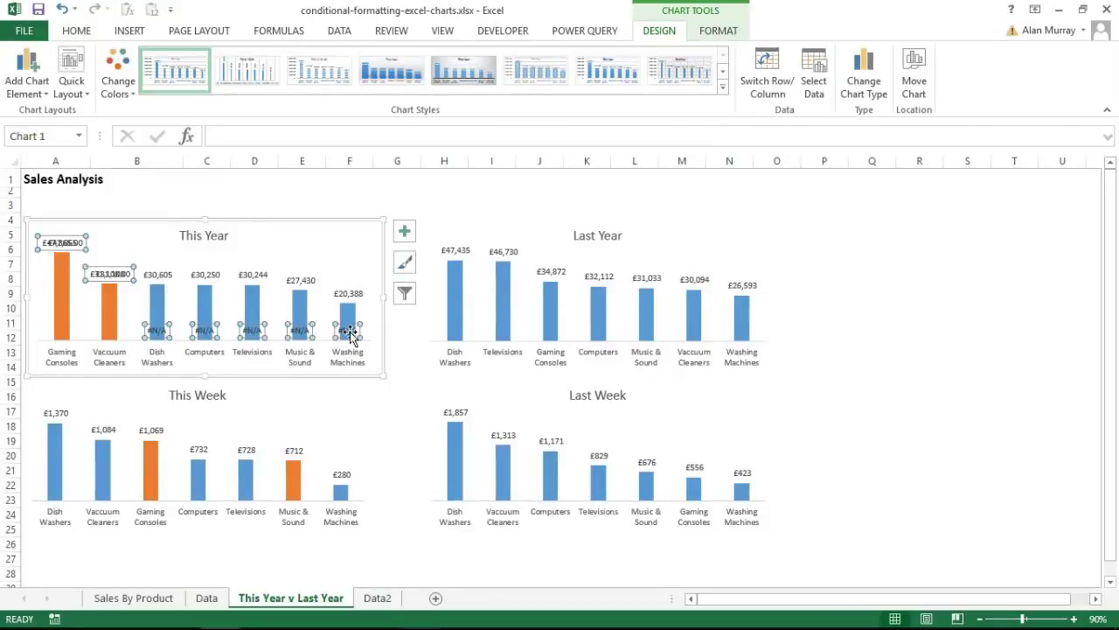
pyautogui.press('Delete')
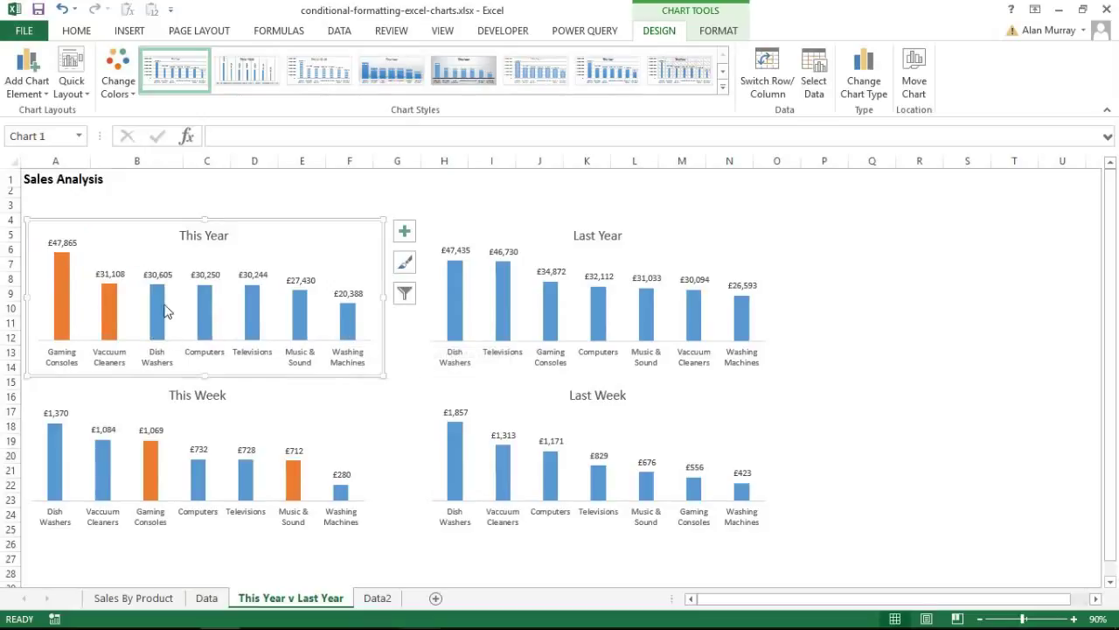
pyautogui.click(112, 315)
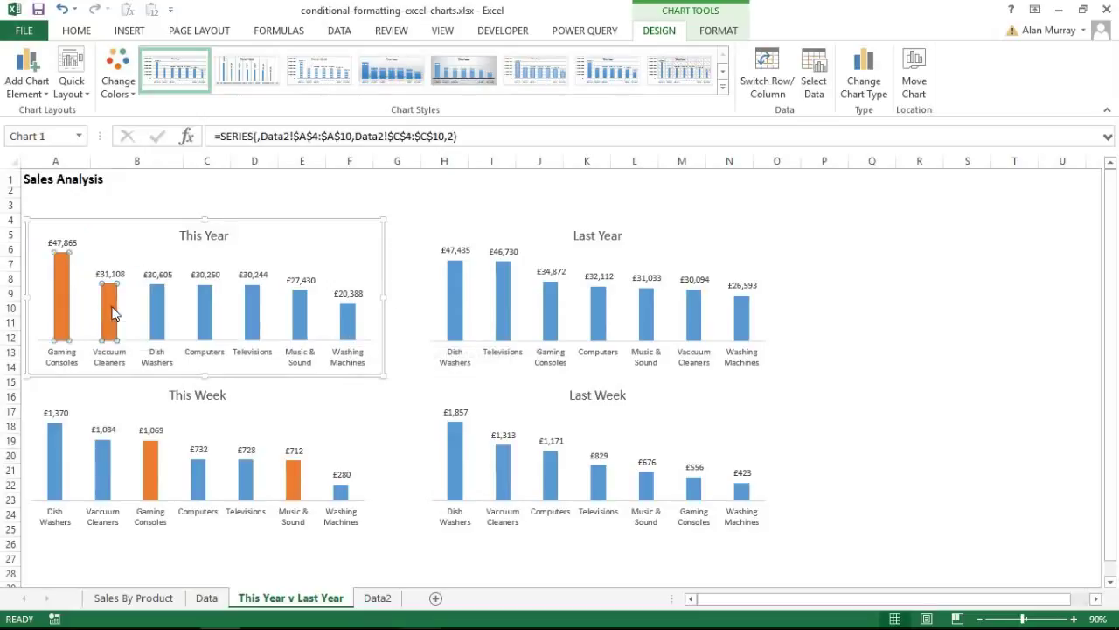
pyautogui.doubleClick(112, 315)
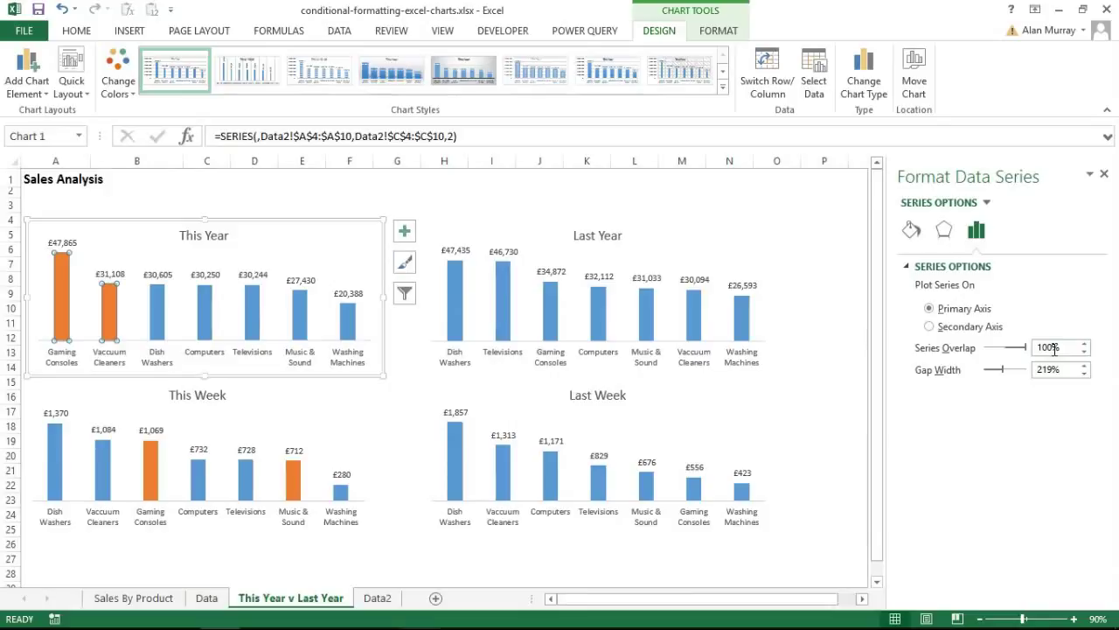
pyautogui.click(1104, 174)
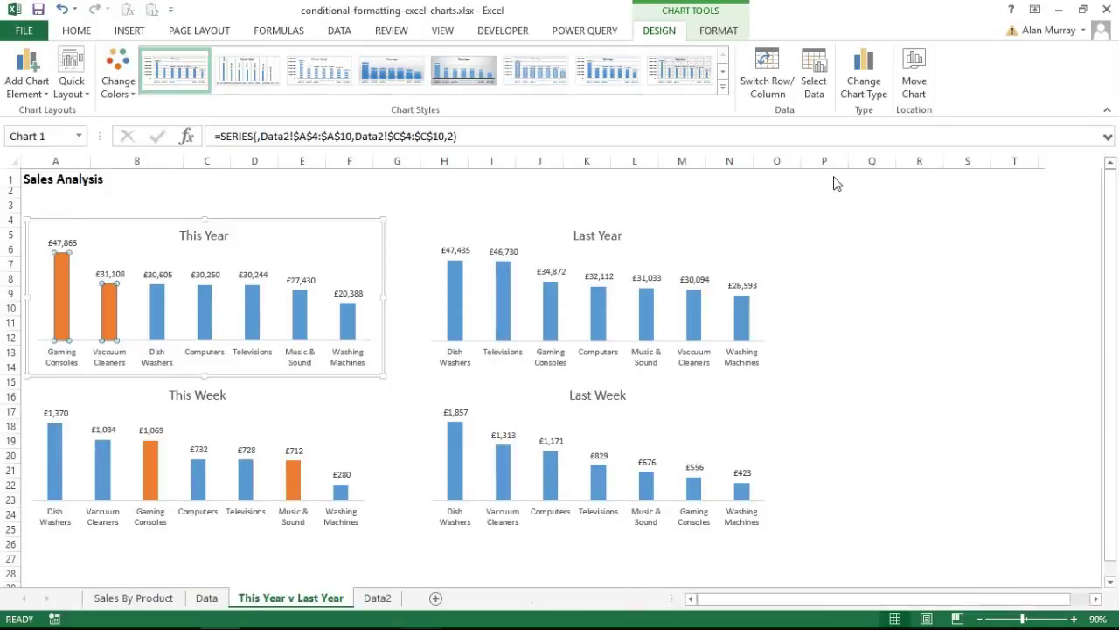
pyautogui.click(676, 184)
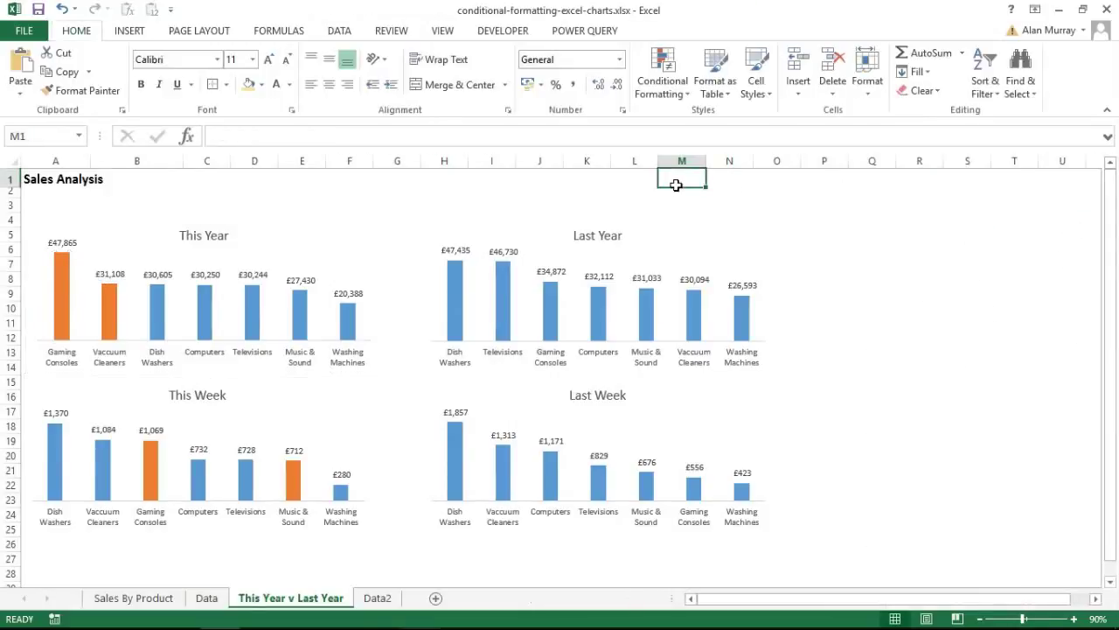